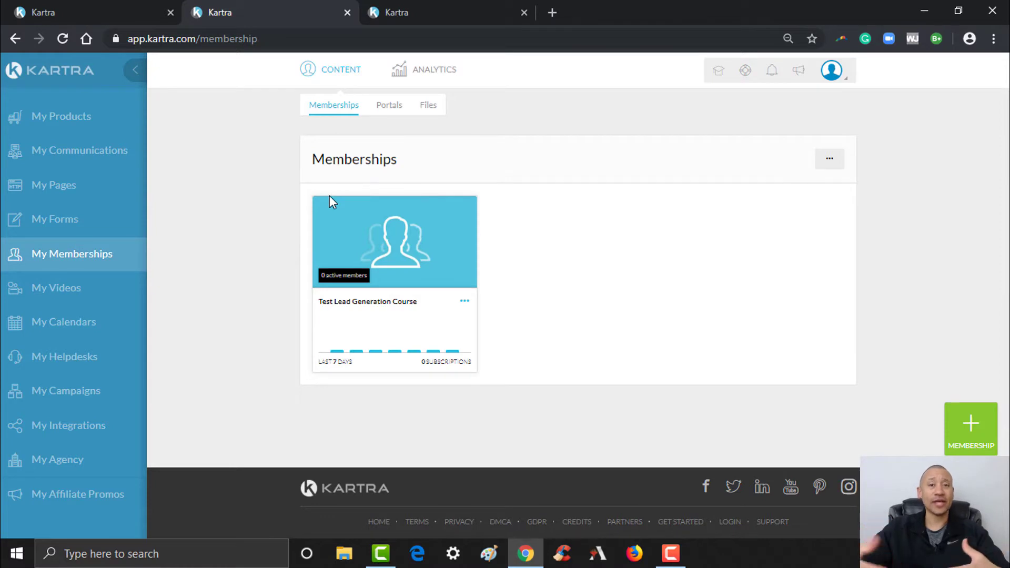
# From My Products, create a Main product internally named 'Test Lead Generation Course'.
pyautogui.click(88, 7)
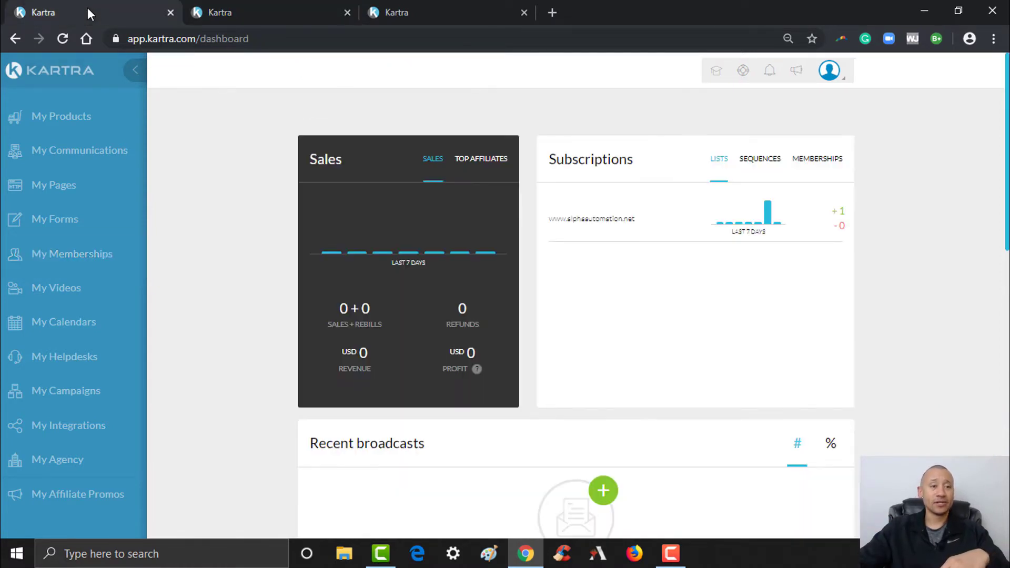
pyautogui.click(61, 122)
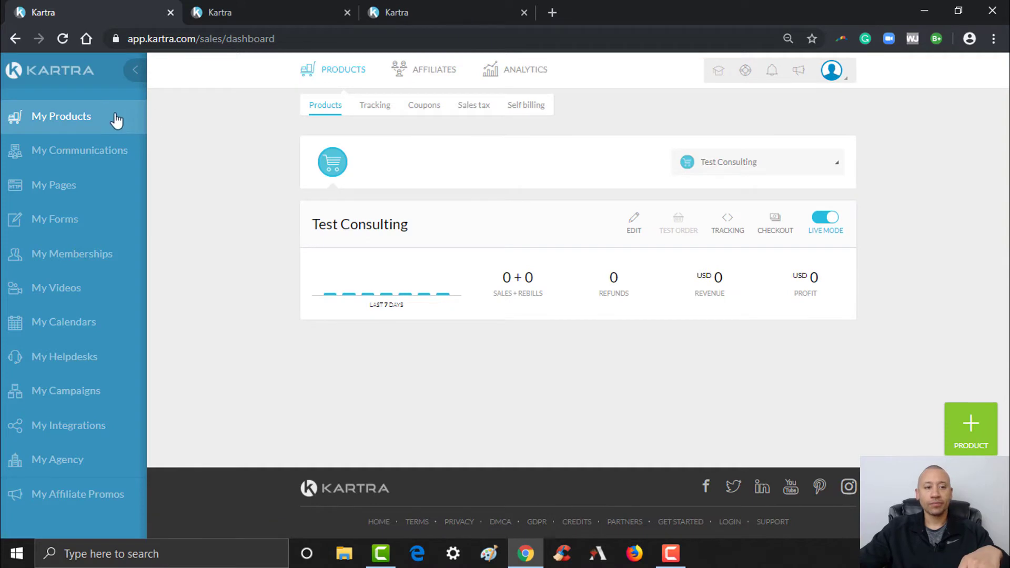
pyautogui.click(959, 421)
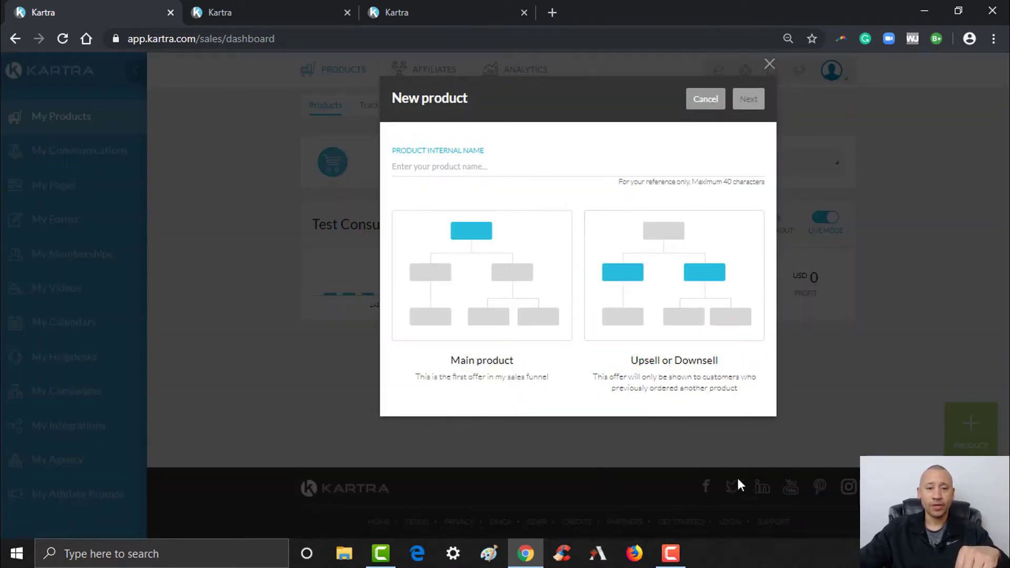
pyautogui.click(476, 165)
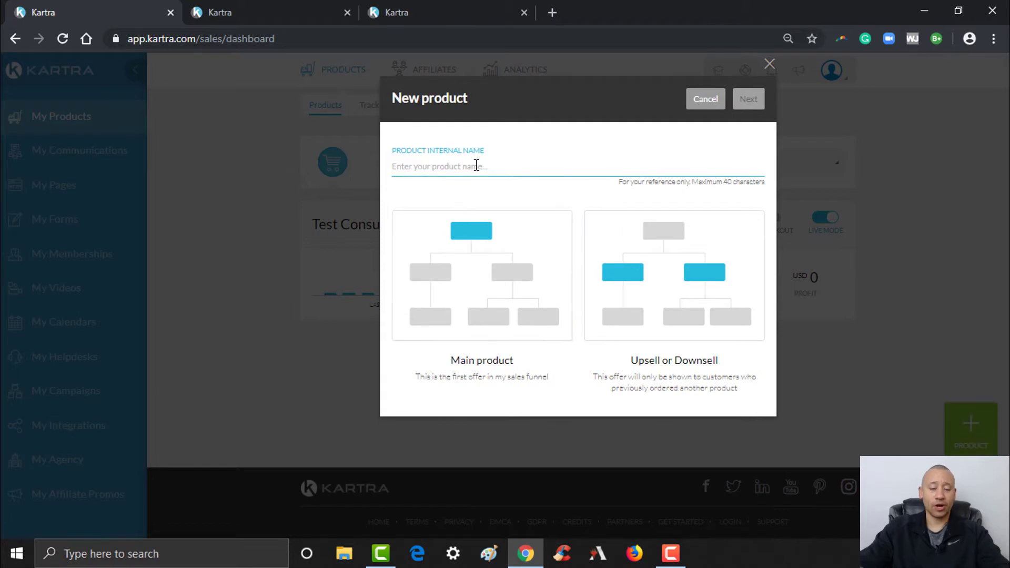
pyautogui.write('Test ')
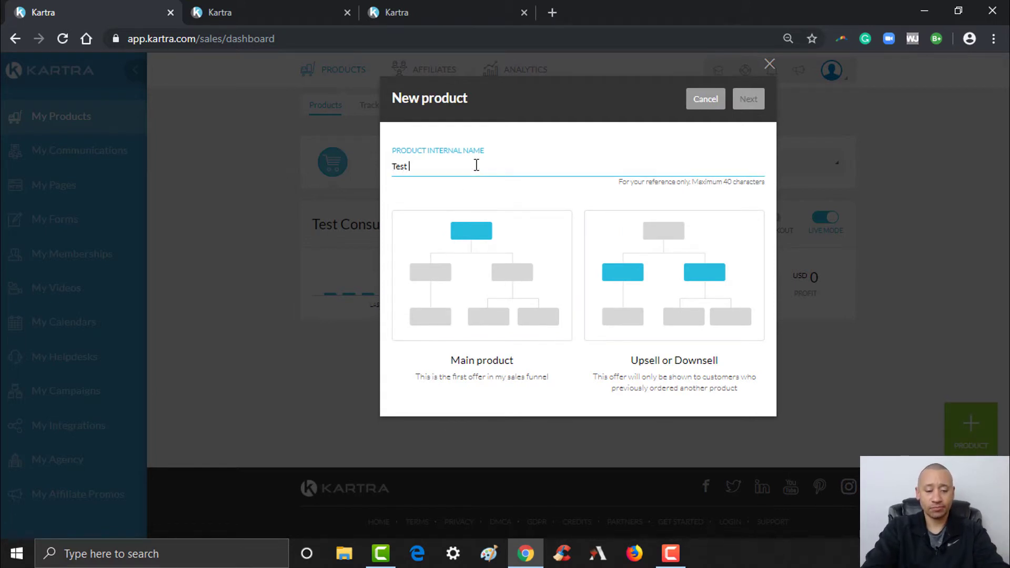
pyautogui.write('Lead Genera')
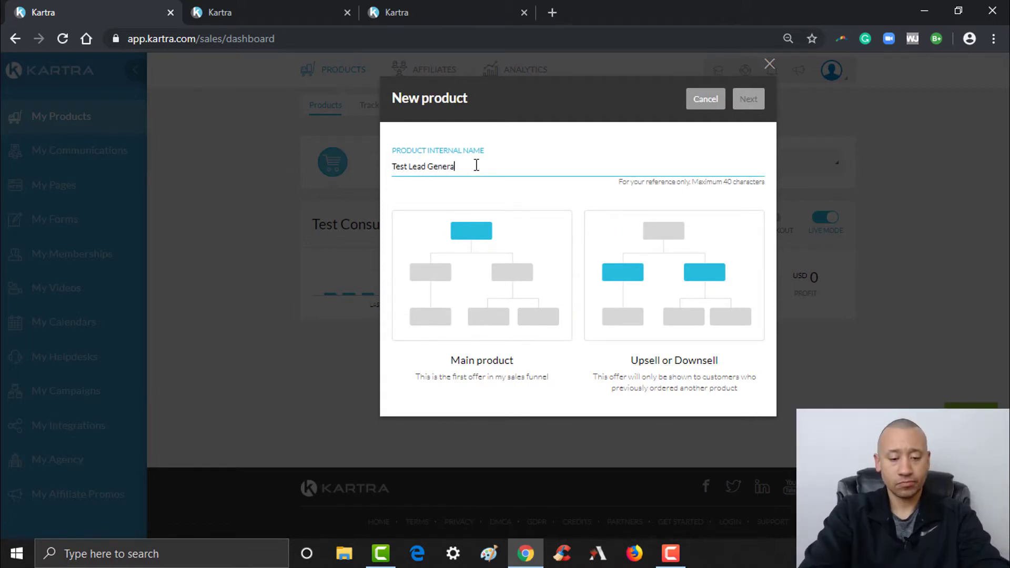
pyautogui.write('tion C')
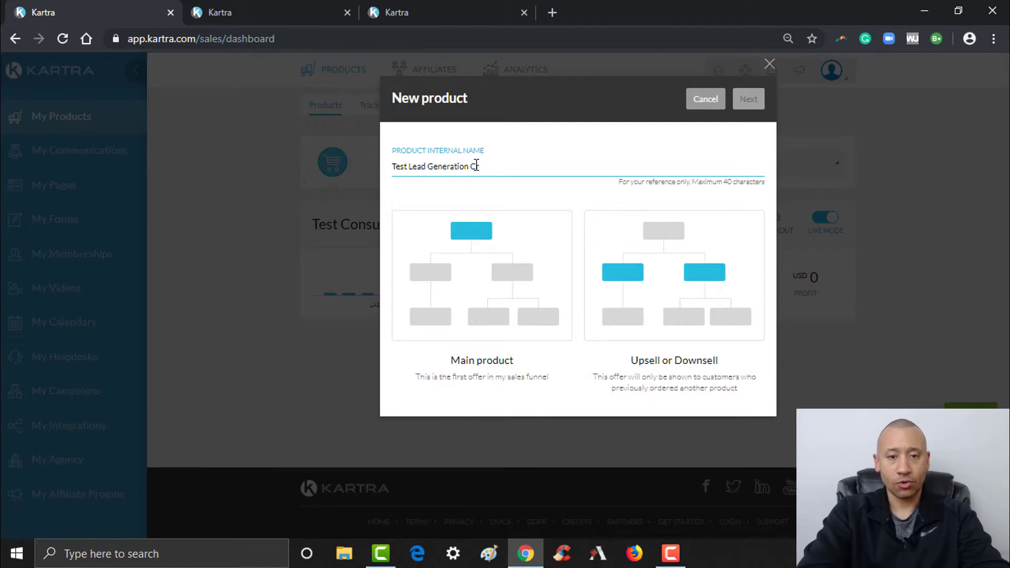
pyautogui.write('ourse')
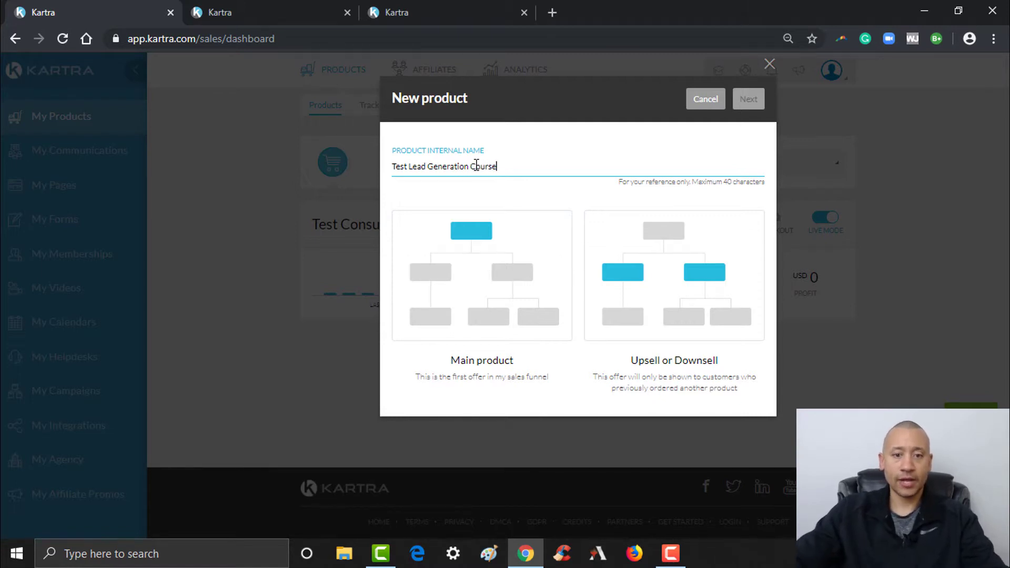
pyautogui.click(483, 267)
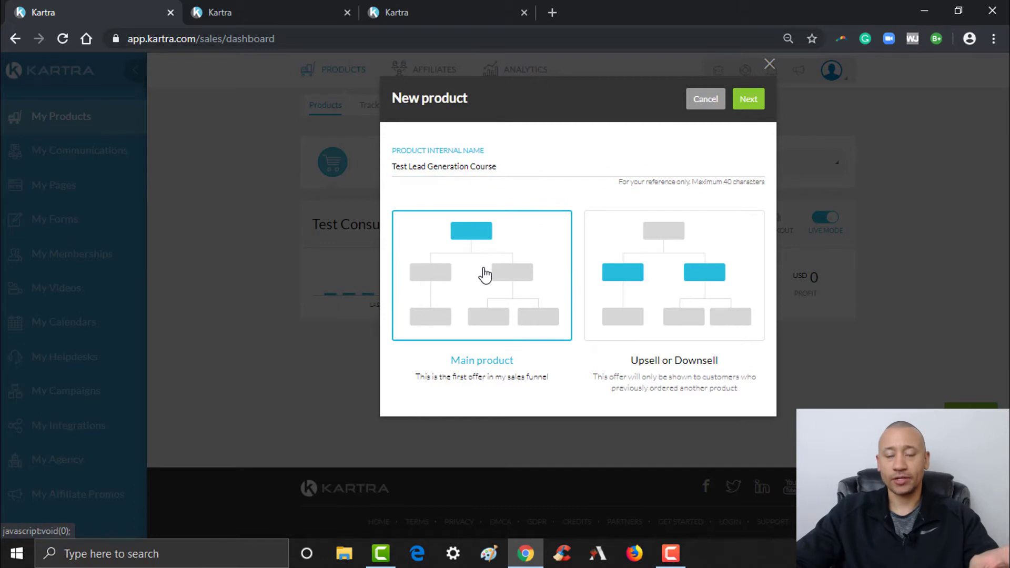
# Set the product's official name to 'Test Lead Generation Course'.
pyautogui.click(756, 103)
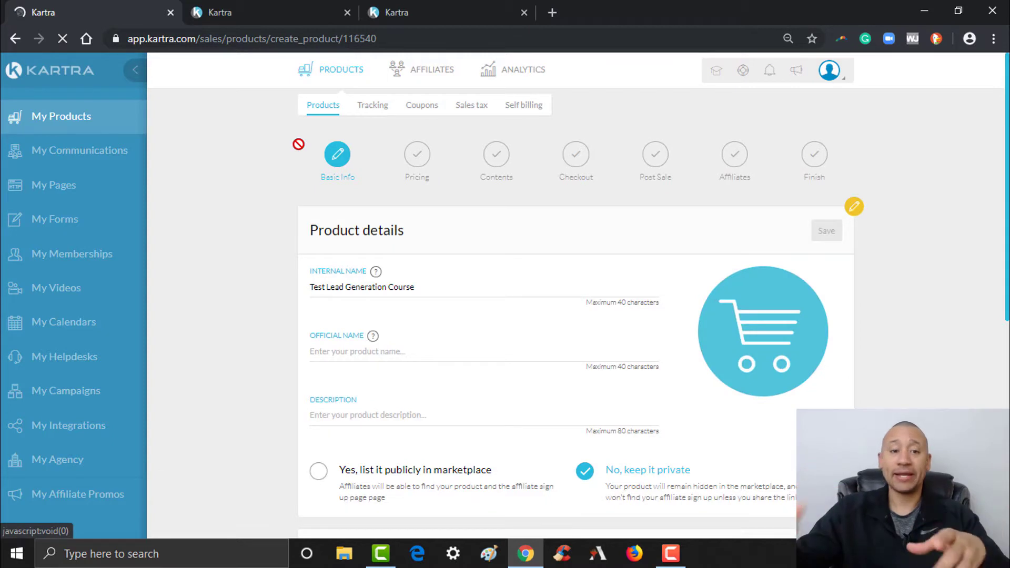
pyautogui.tripleClick(432, 289)
pyautogui.hotkey('ctrl', 'c')
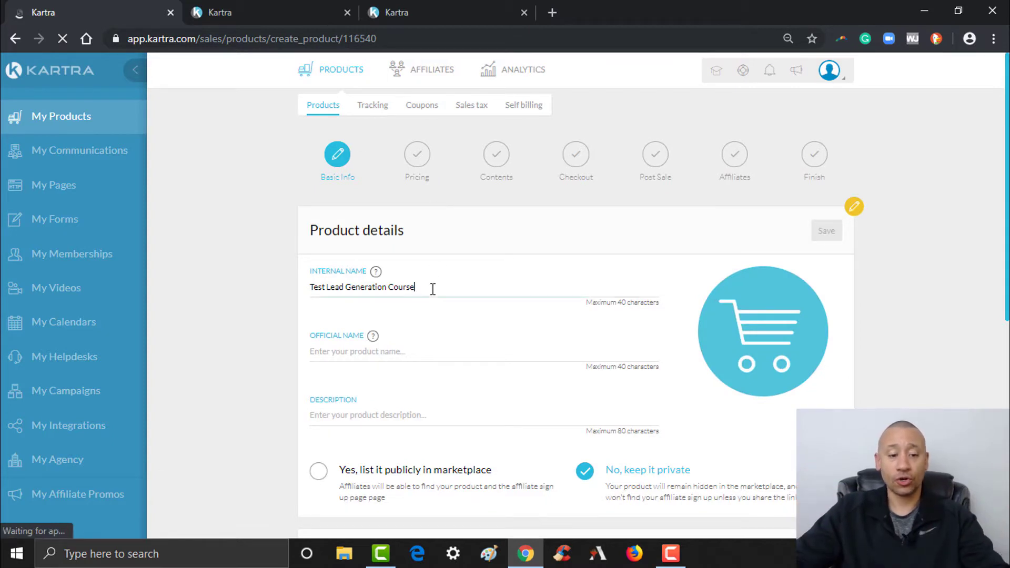
pyautogui.click(361, 355)
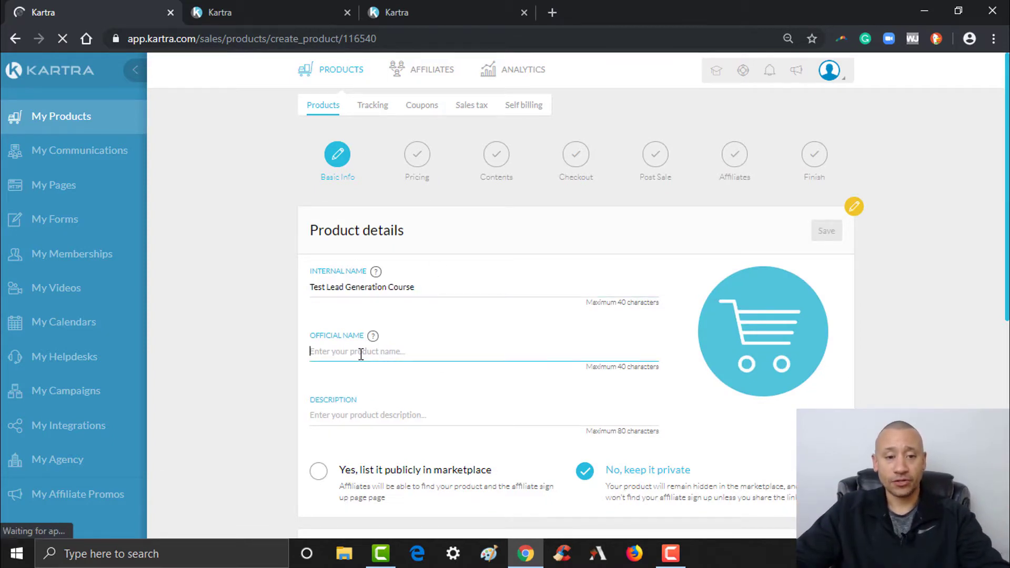
pyautogui.hotkey('ctrl', 'v')
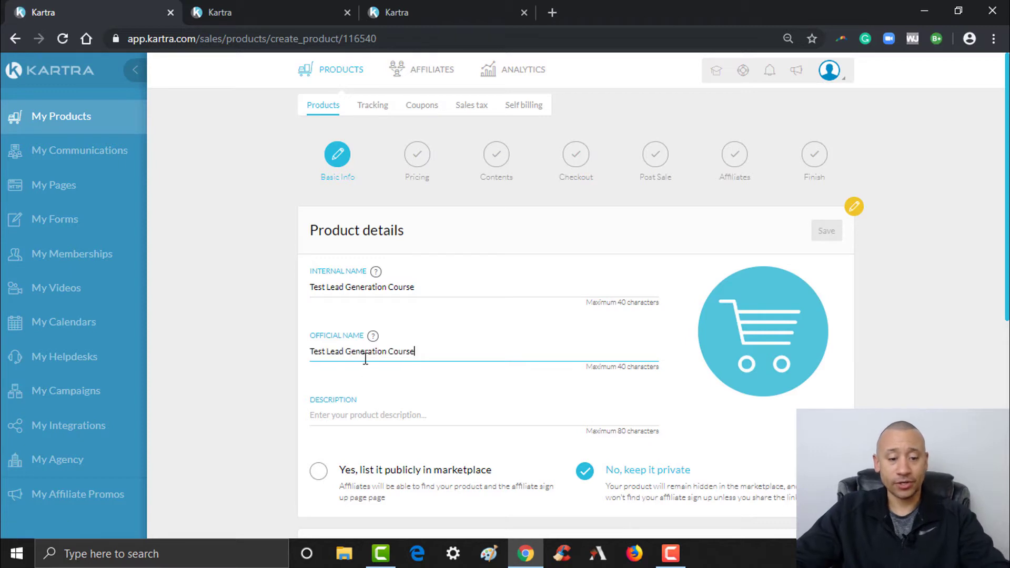
pyautogui.write('Test Lead Gen')
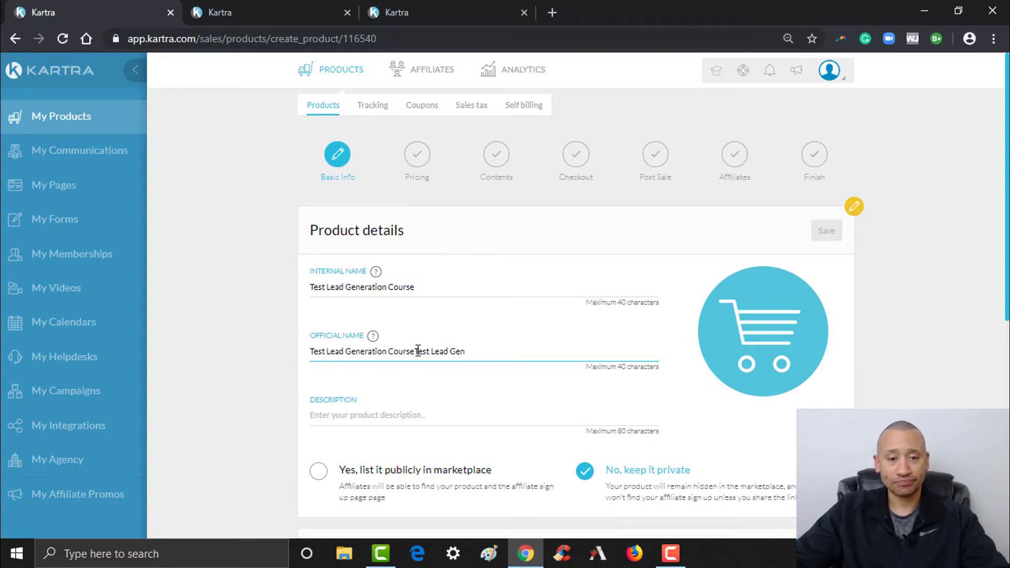
pyautogui.moveTo(418, 352); pyautogui.dragTo(480, 346)
pyautogui.press('BackSpace')
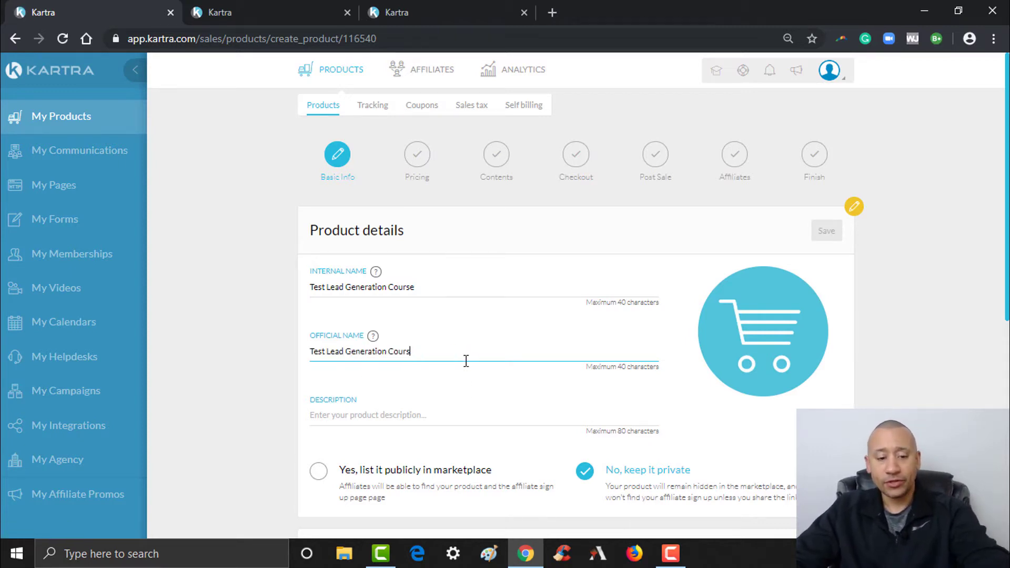
pyautogui.write('e')
pyautogui.press('BackSpace')
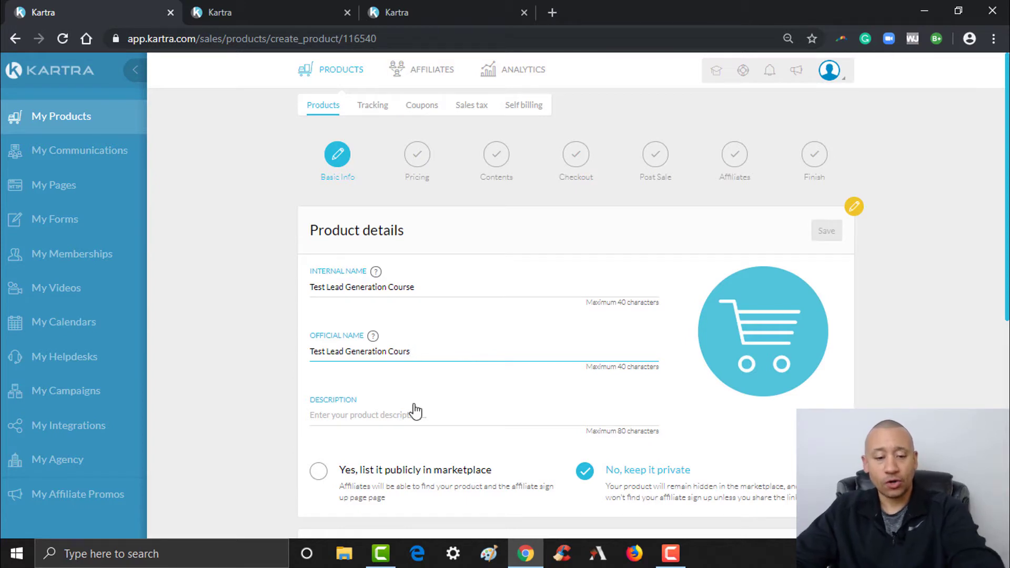
pyautogui.write('e')
# Enter the description 'I will show you how to generate leads online' and save the product details.
pyautogui.click(399, 415)
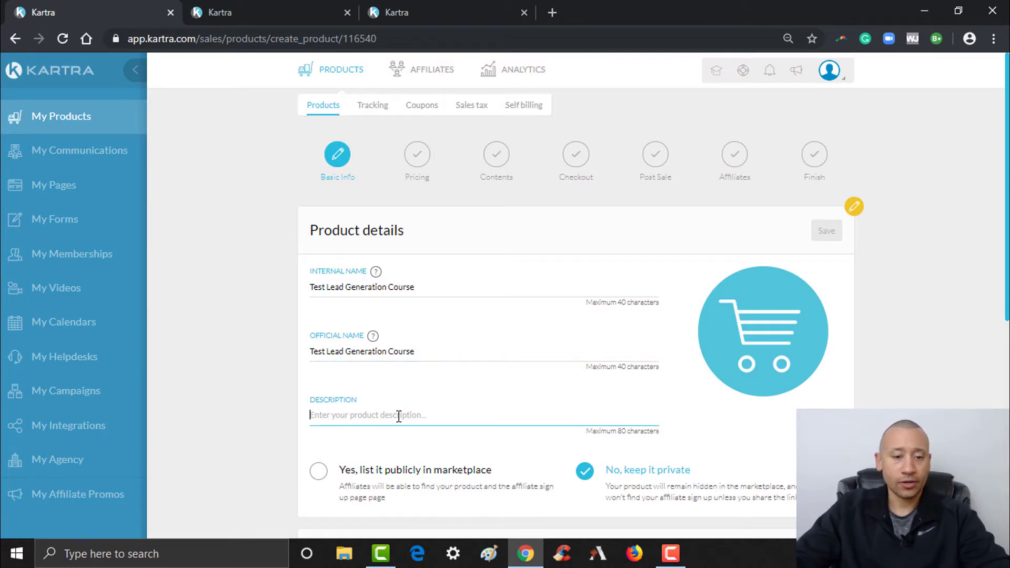
pyautogui.write('I will ')
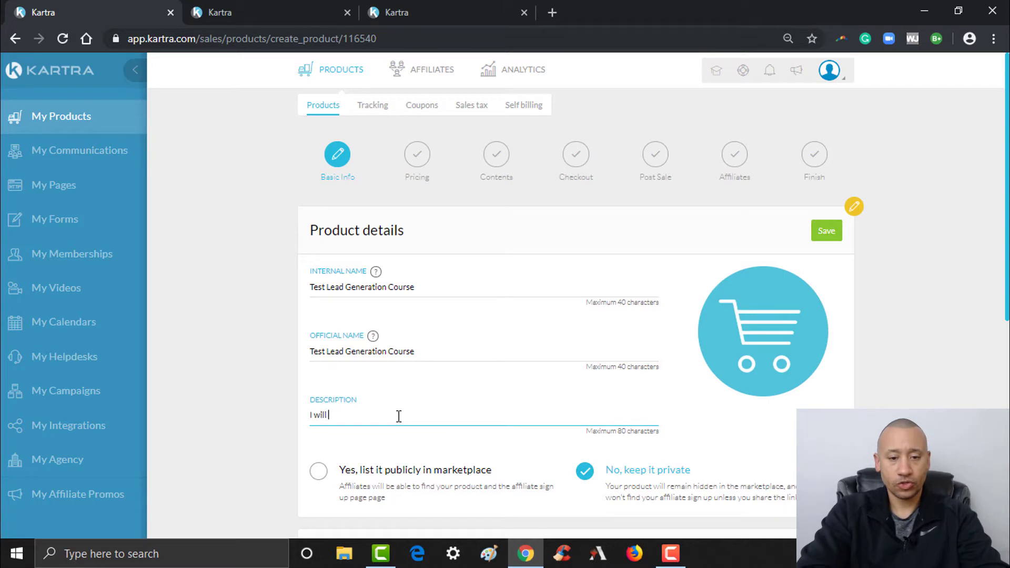
pyautogui.write('show you how to generate leads online')
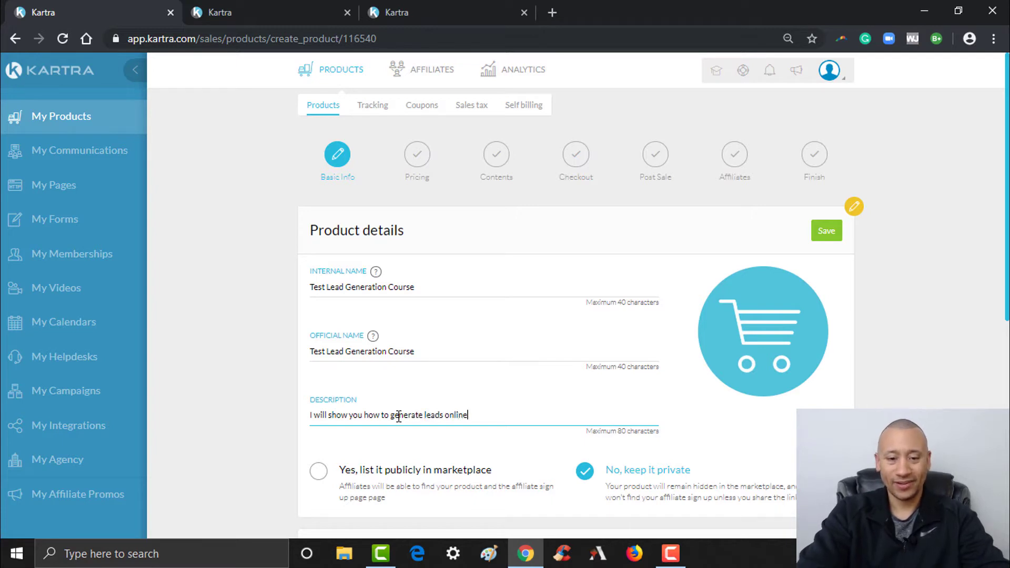
pyautogui.scroll(-2, 923, 303)
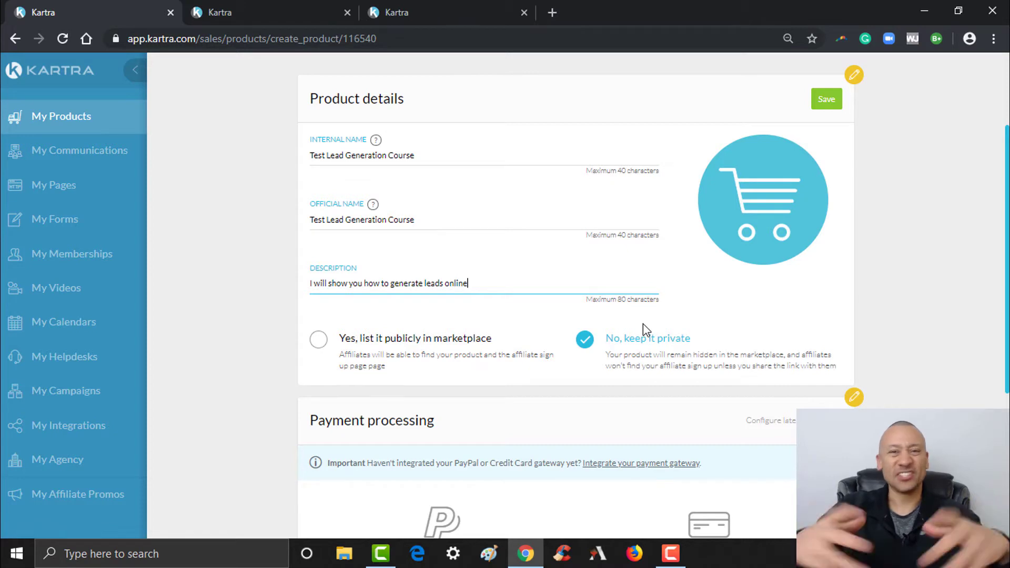
pyautogui.click(827, 100)
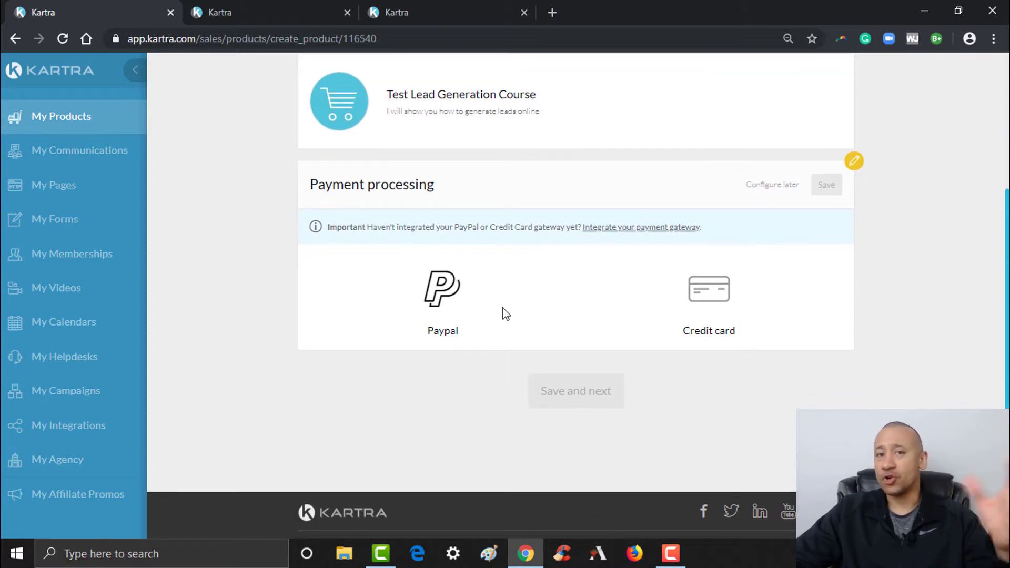
# Choose PayPal with the connected PayPal account as payment processor, save, and continue to pricing.
pyautogui.click(436, 283)
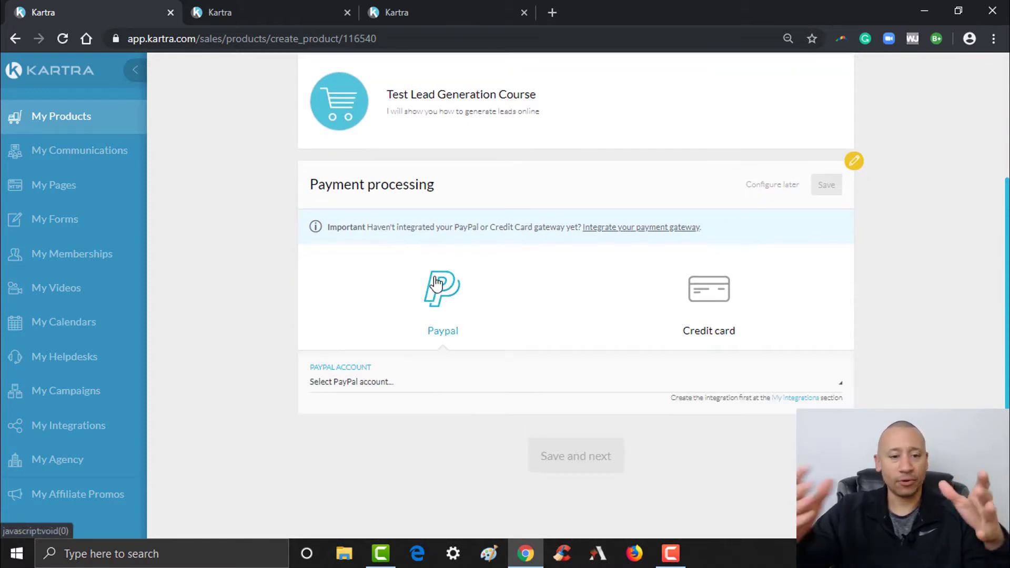
pyautogui.click(427, 386)
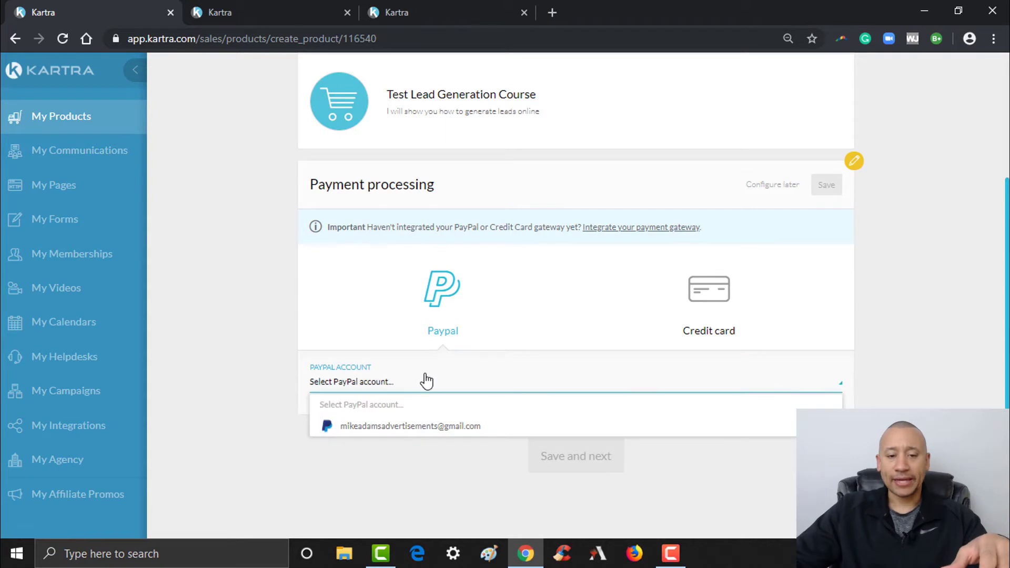
pyautogui.click(384, 427)
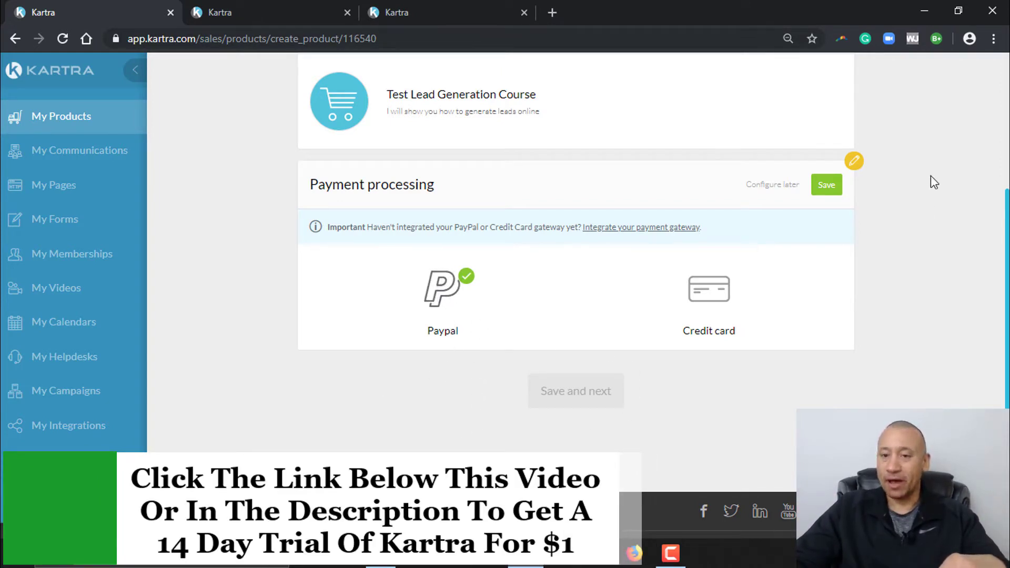
pyautogui.click(831, 190)
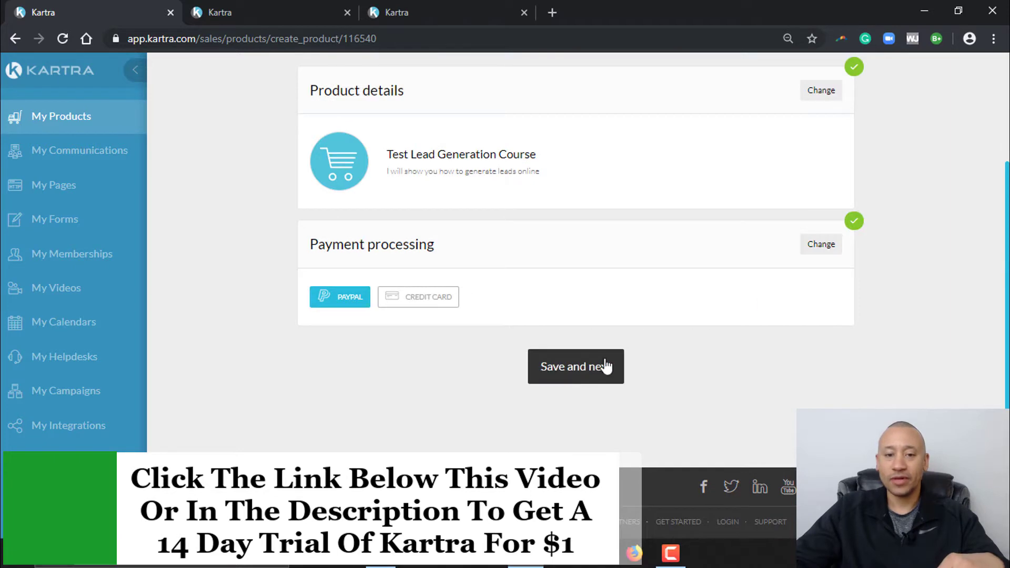
pyautogui.click(603, 363)
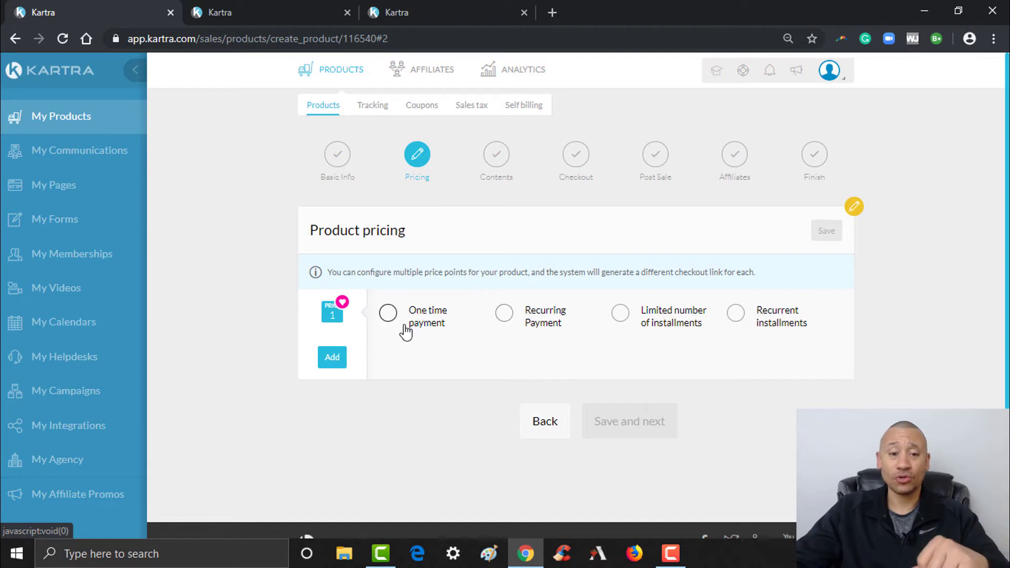
# Add a default one-time USD 97 price described 'Lifetime access to our course' and save it.
pyautogui.click(390, 315)
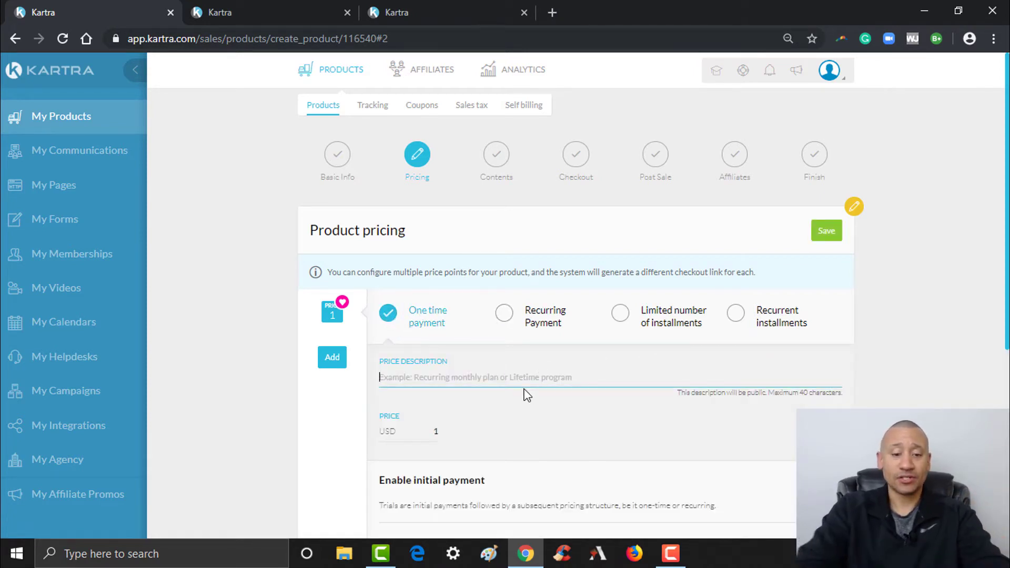
pyautogui.write('Lifetime access')
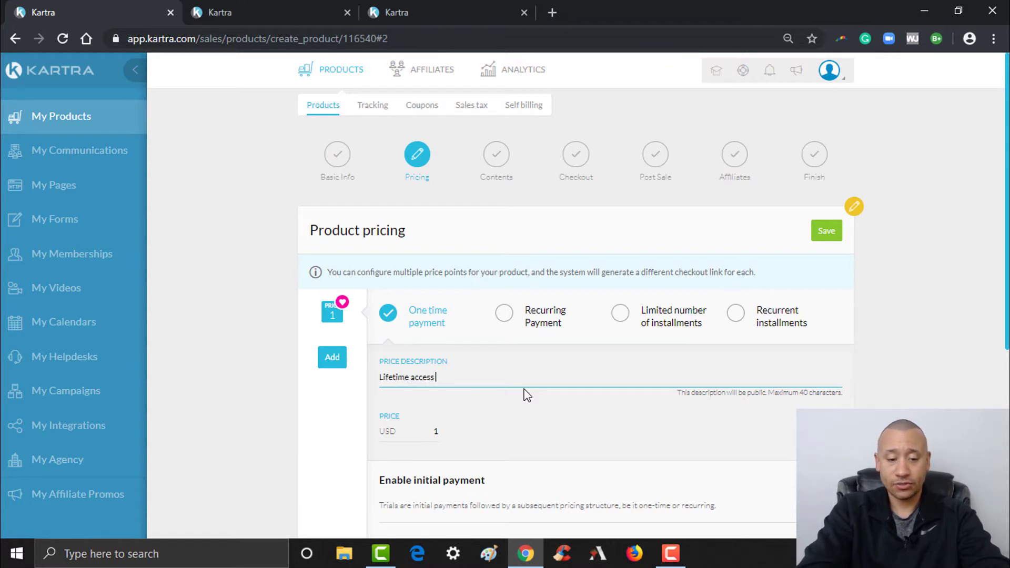
pyautogui.write(' to our cours')
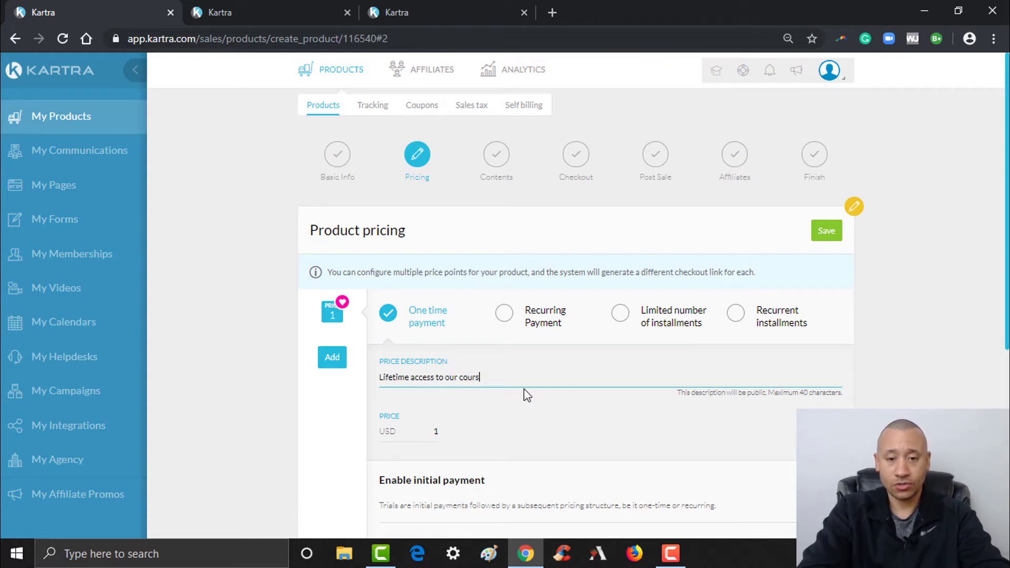
pyautogui.write('e')
pyautogui.scroll(-1, 583, 298)
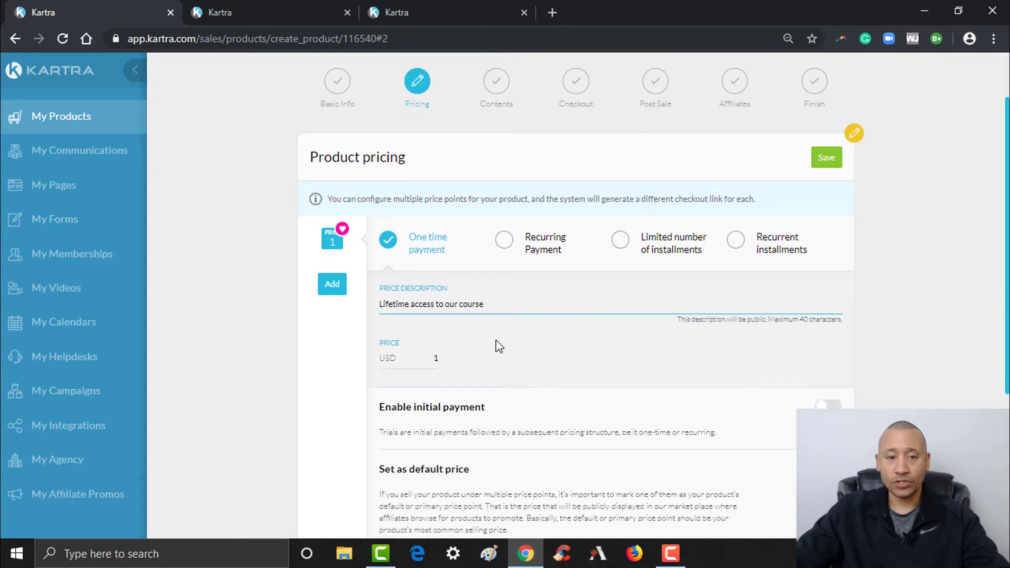
pyautogui.moveTo(417, 354); pyautogui.dragTo(470, 367)
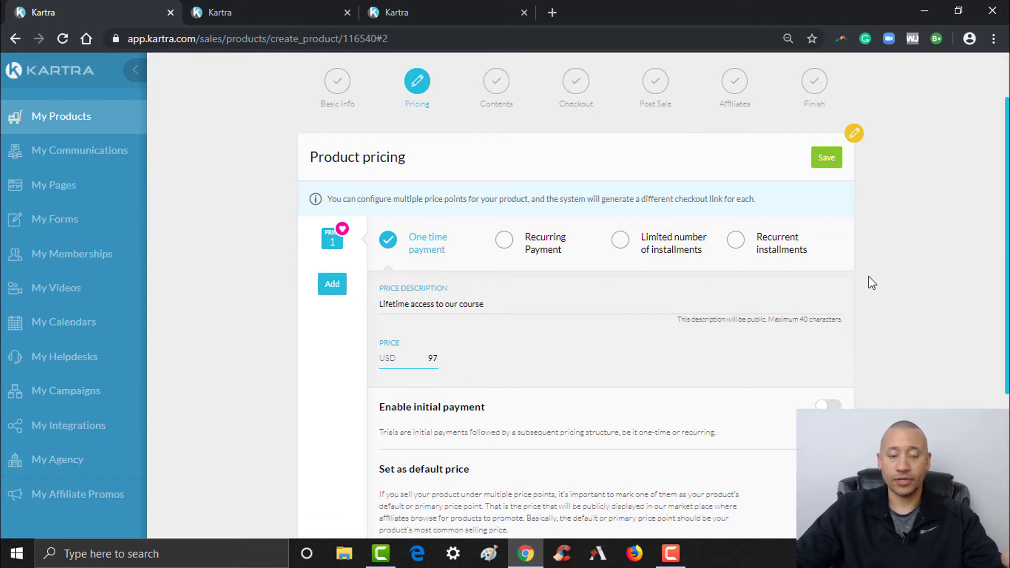
pyautogui.scroll(-1, 661, 322)
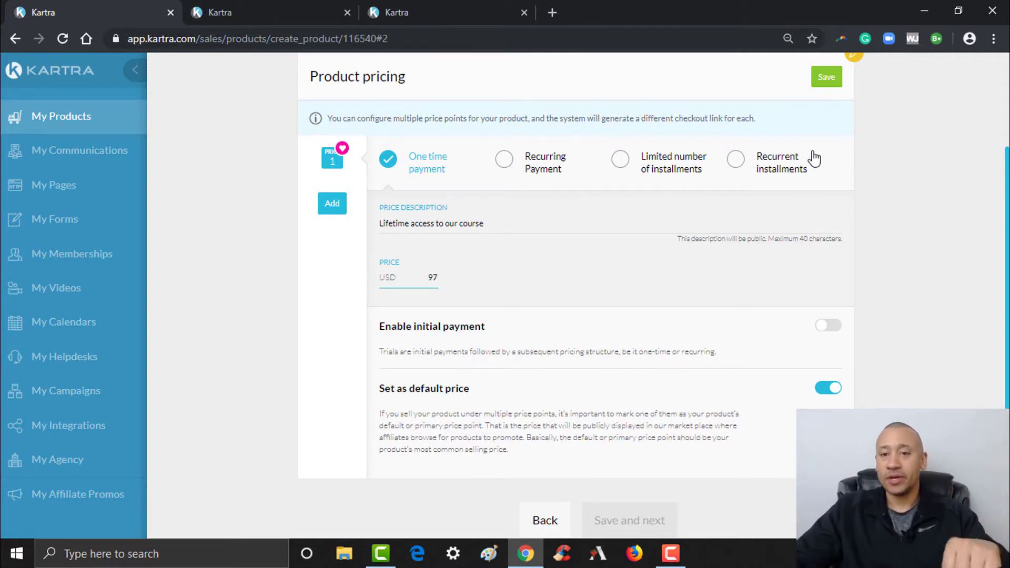
pyautogui.click(828, 80)
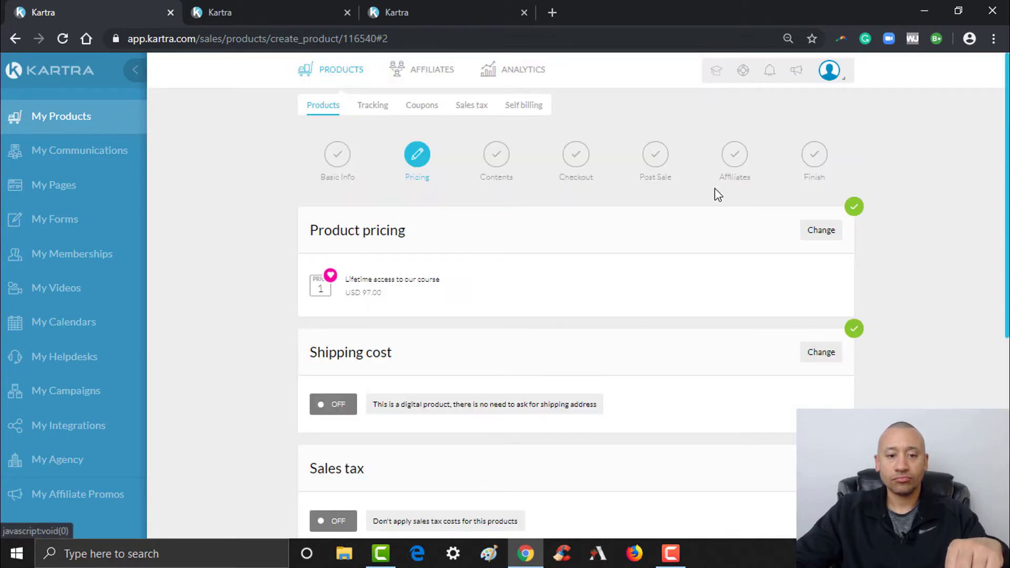
# Set the refund policy to No refund, save, and proceed to the Contents step.
pyautogui.scroll(-1, 1008, 218)
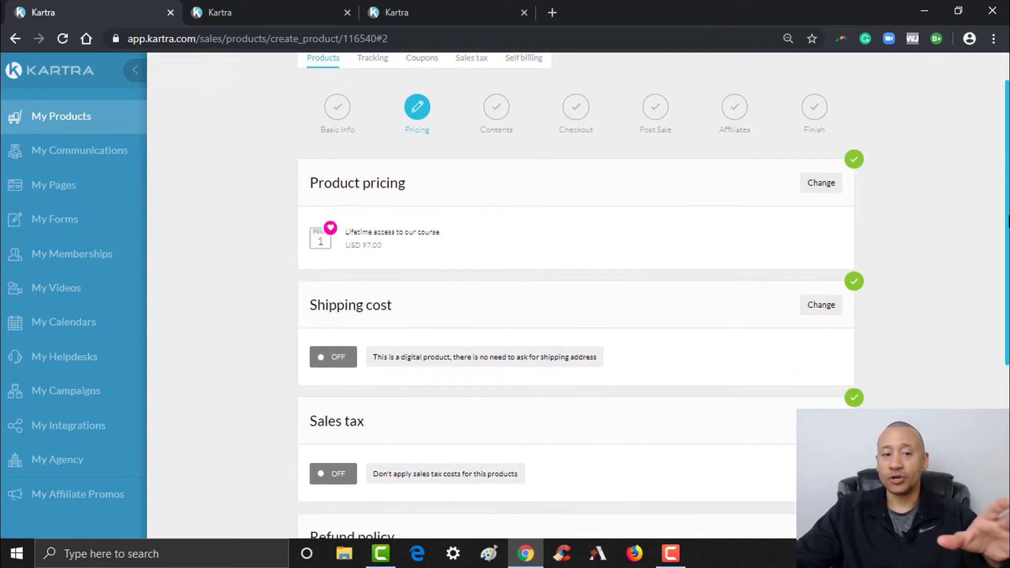
pyautogui.scroll(-1, 1008, 219)
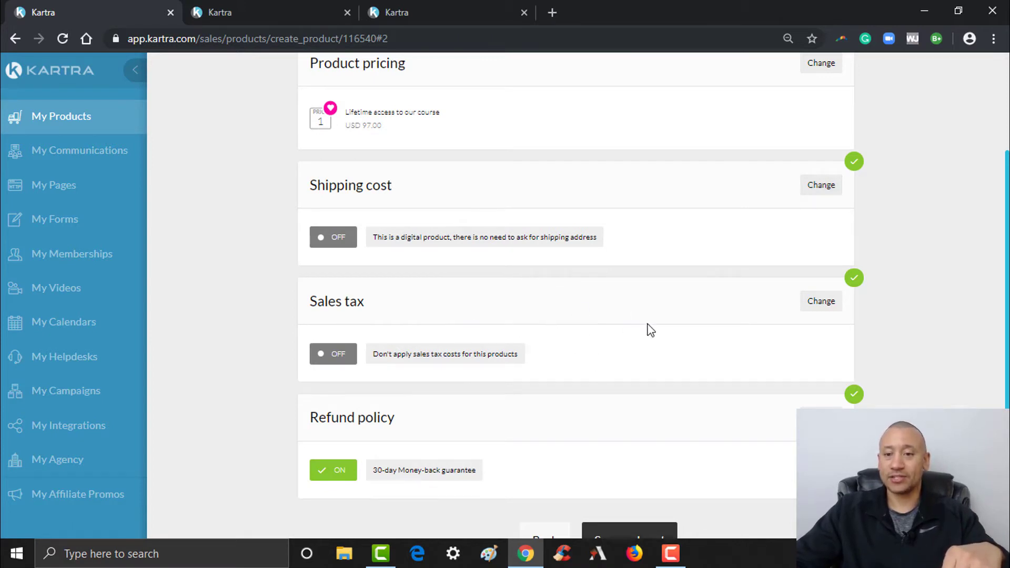
pyautogui.scroll(-2, 835, 305)
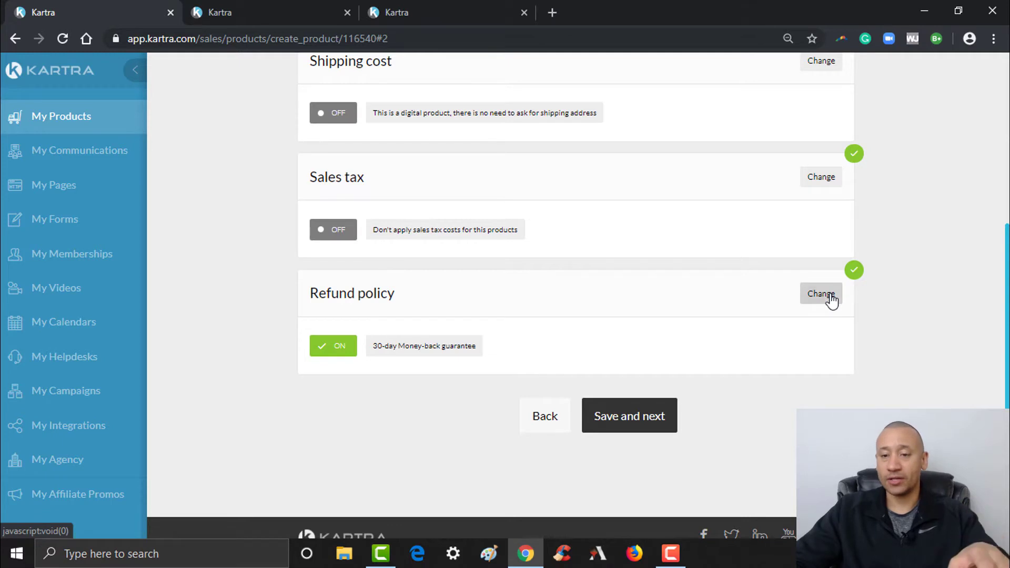
pyautogui.click(832, 298)
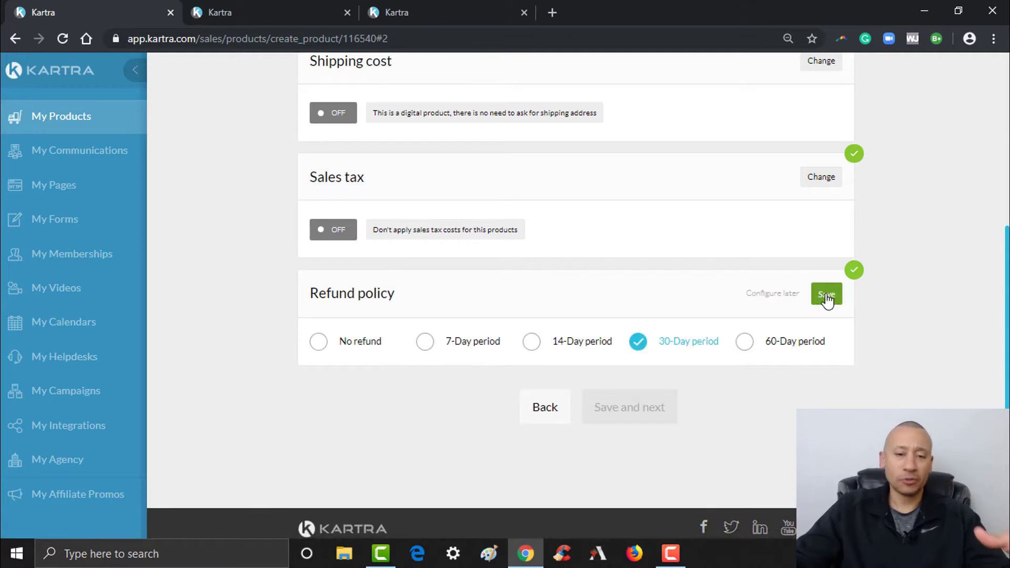
pyautogui.click(425, 343)
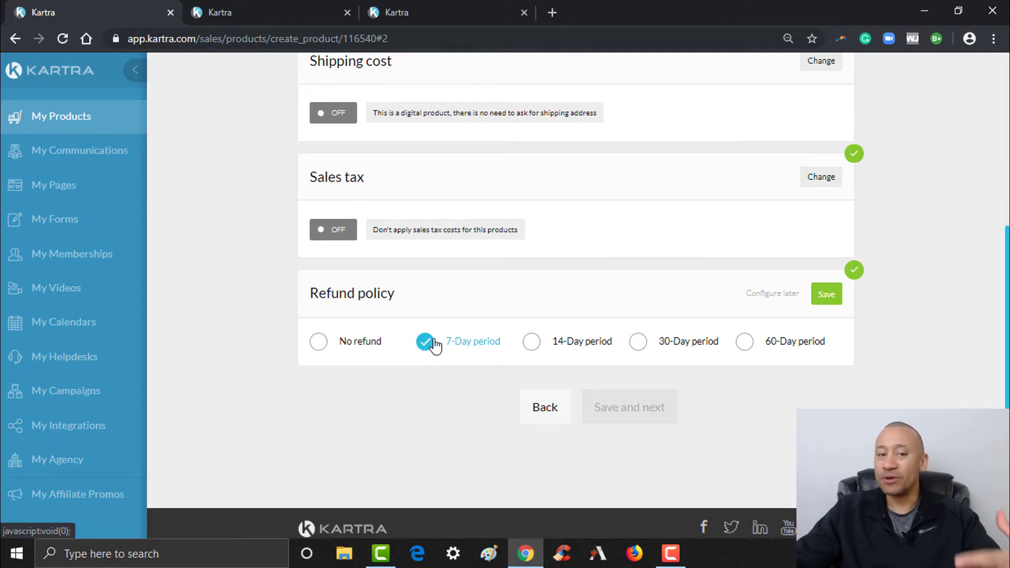
pyautogui.click(320, 343)
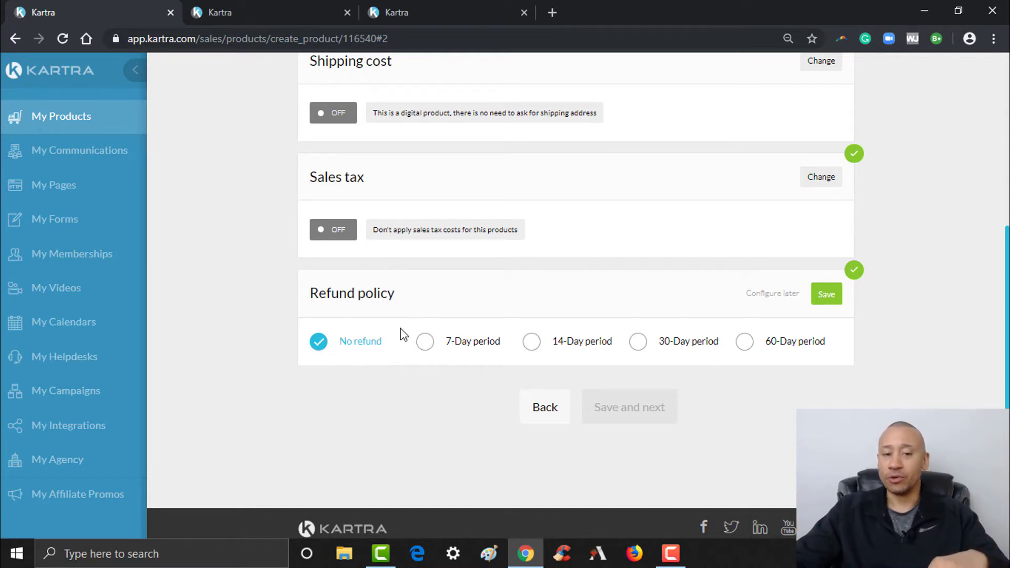
pyautogui.click(825, 298)
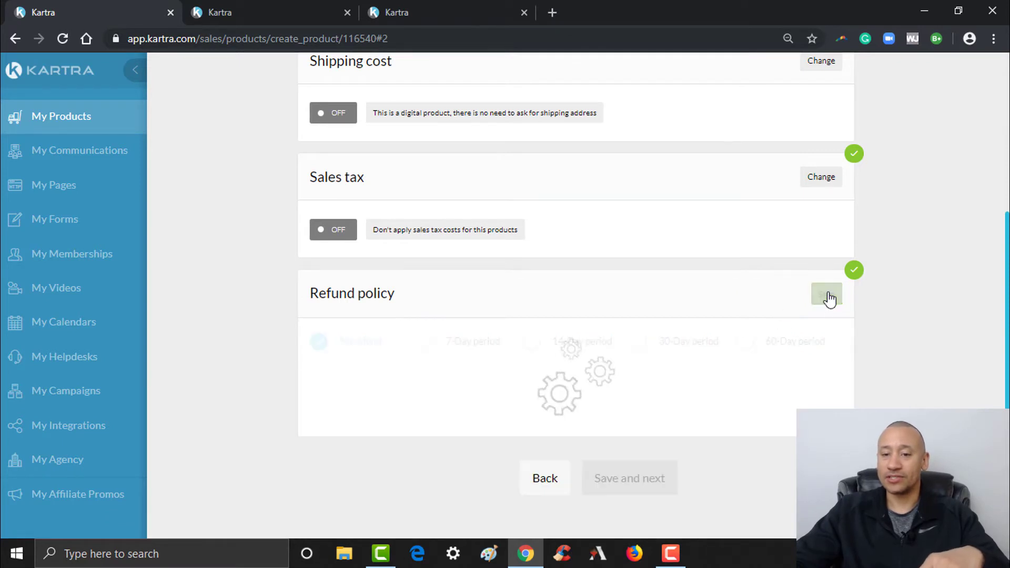
pyautogui.scroll(2, 578, 295)
pyautogui.scroll(-2, 779, 384)
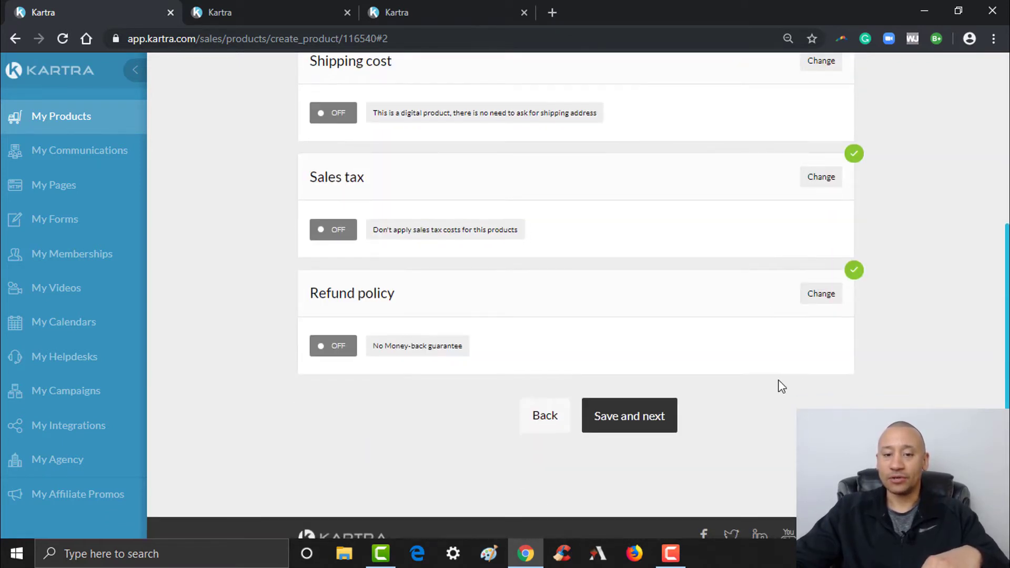
pyautogui.click(672, 415)
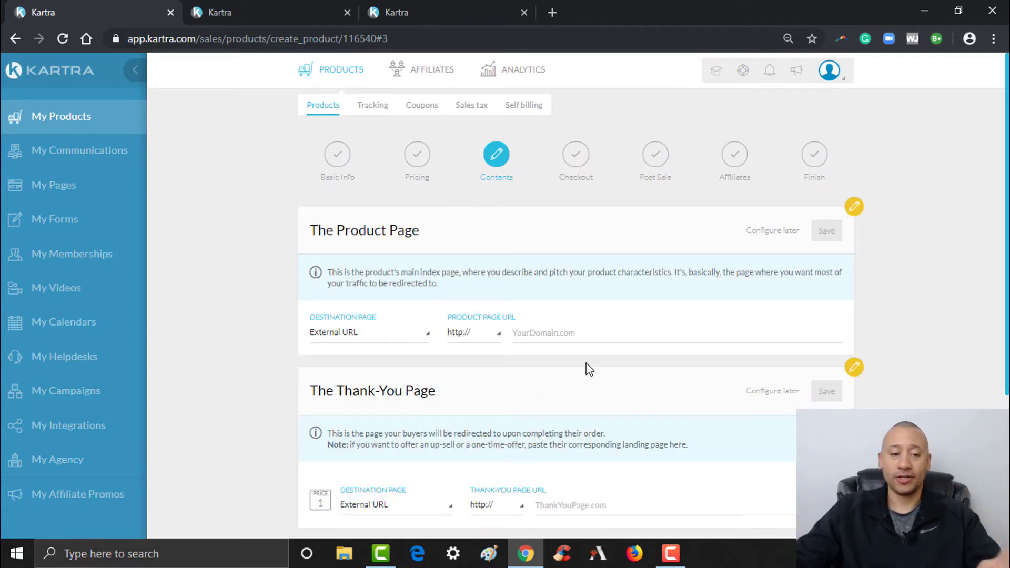
pyautogui.scroll(-1, 950, 311)
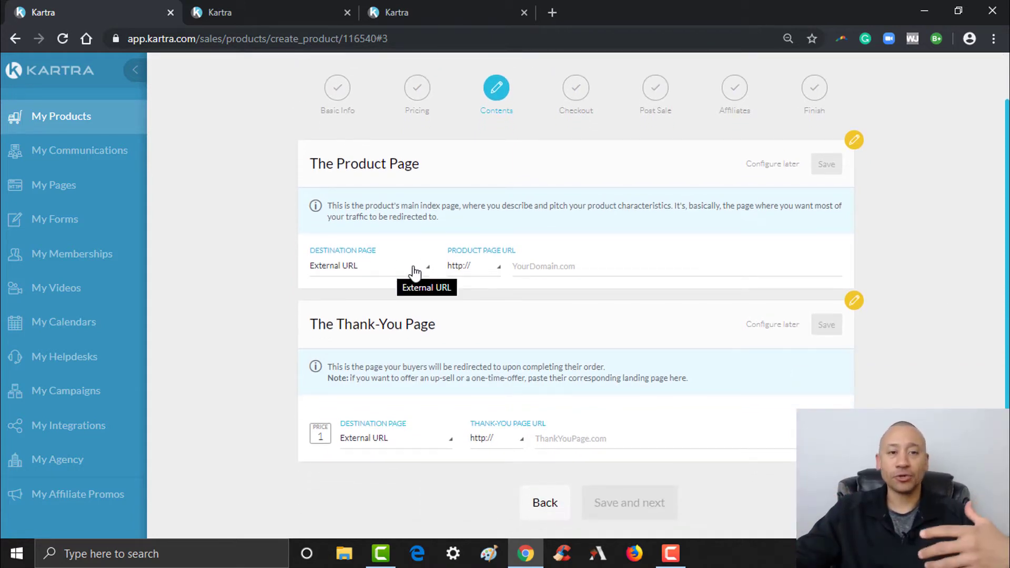
pyautogui.click(246, 6)
pyautogui.click(443, 3)
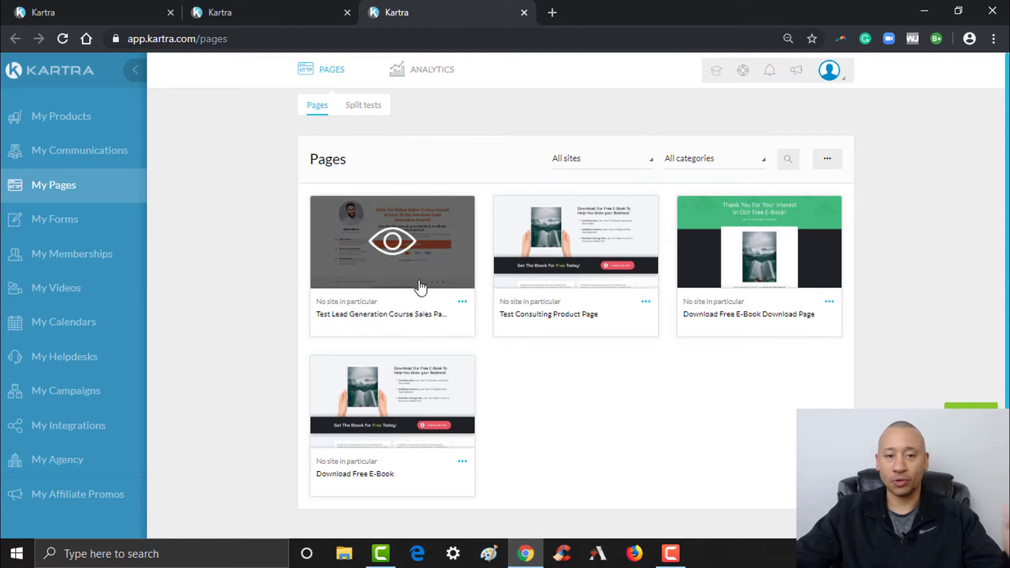
pyautogui.click(463, 305)
pyautogui.click(528, 270)
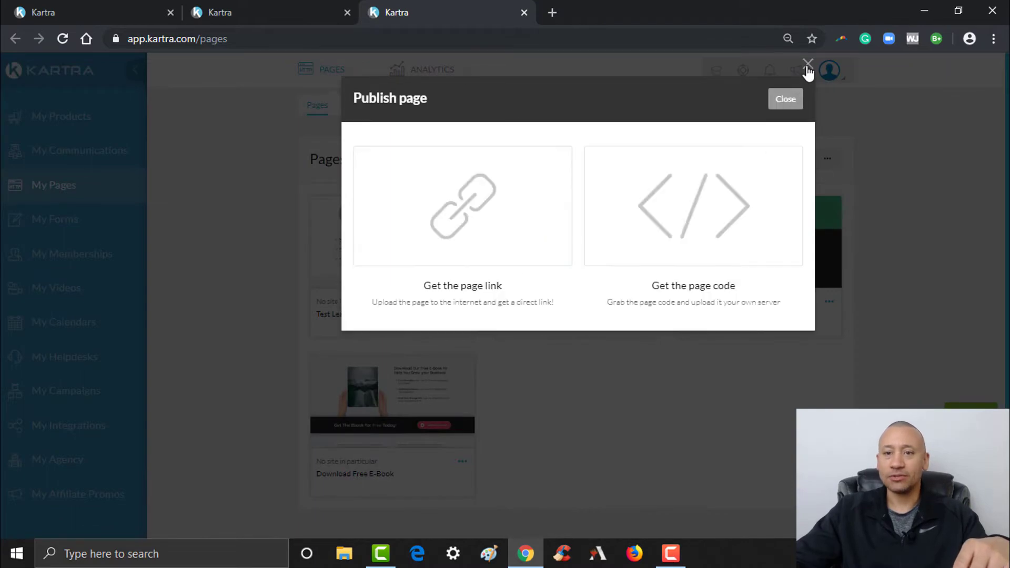
pyautogui.click(809, 65)
pyautogui.click(153, 12)
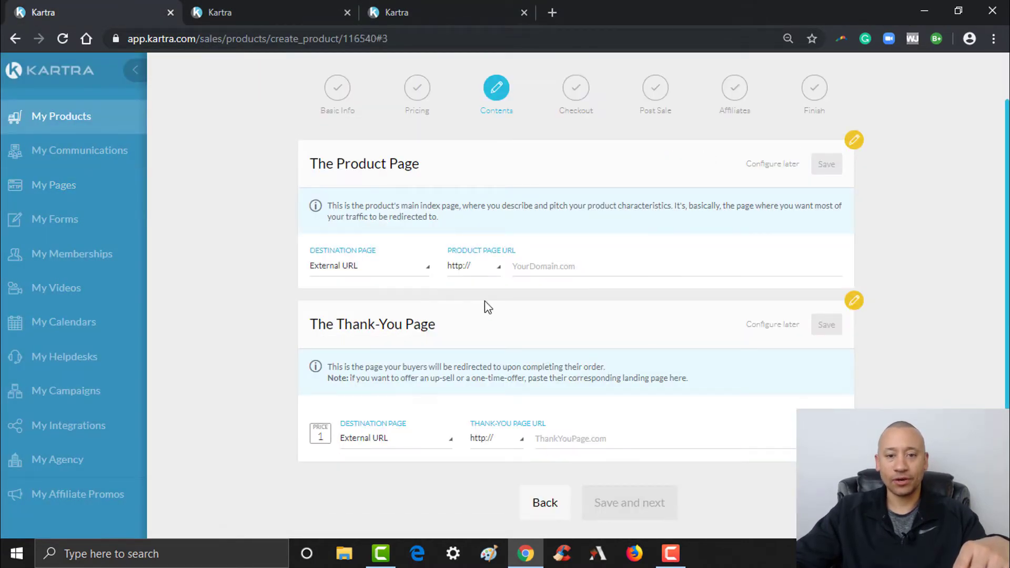
# Point the Product Page to Kartra page 'Test Lead Generation Course Sales Page', no particular site, and save.
pyautogui.click(353, 268)
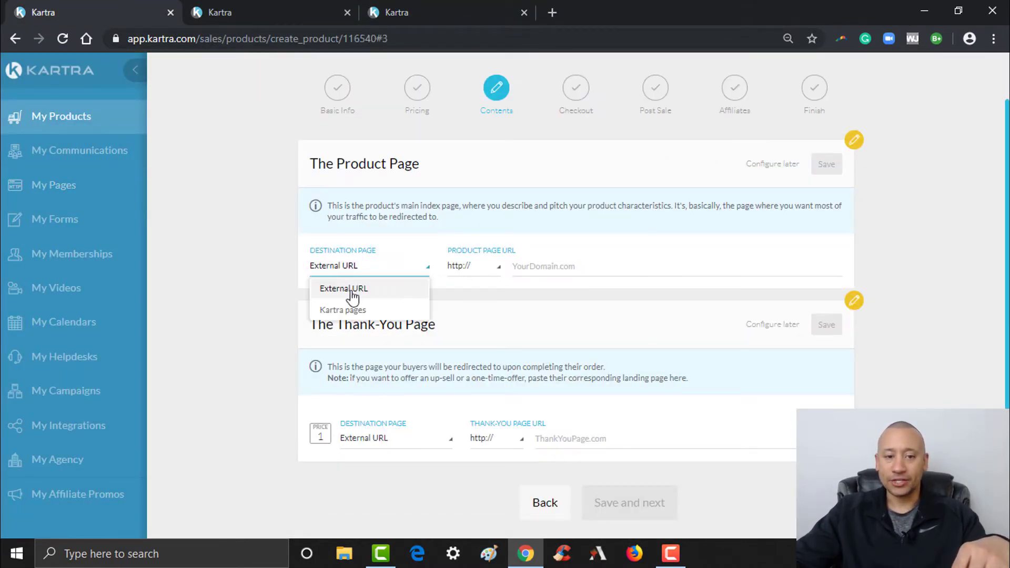
pyautogui.click(343, 310)
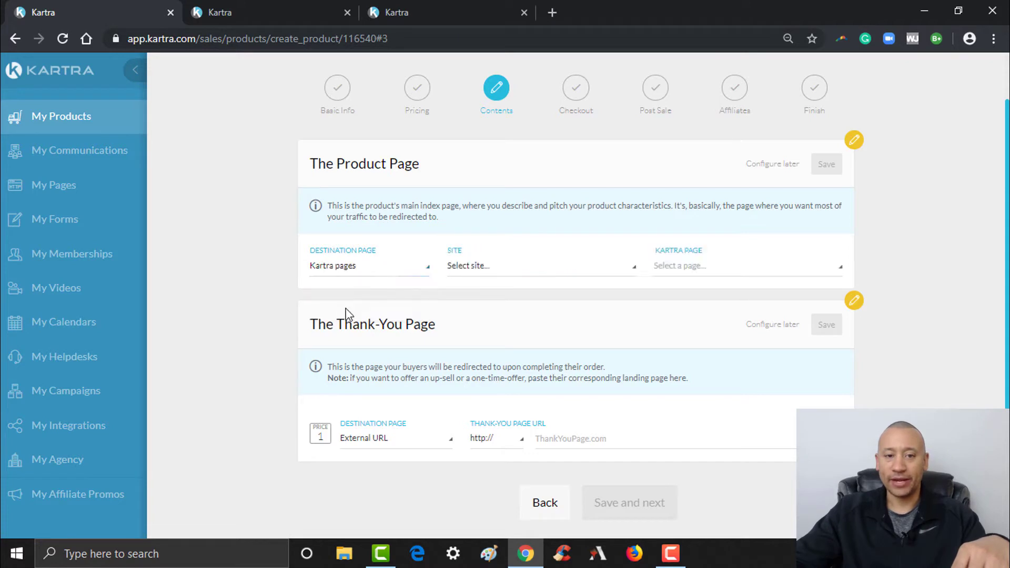
pyautogui.click(589, 269)
pyautogui.click(510, 310)
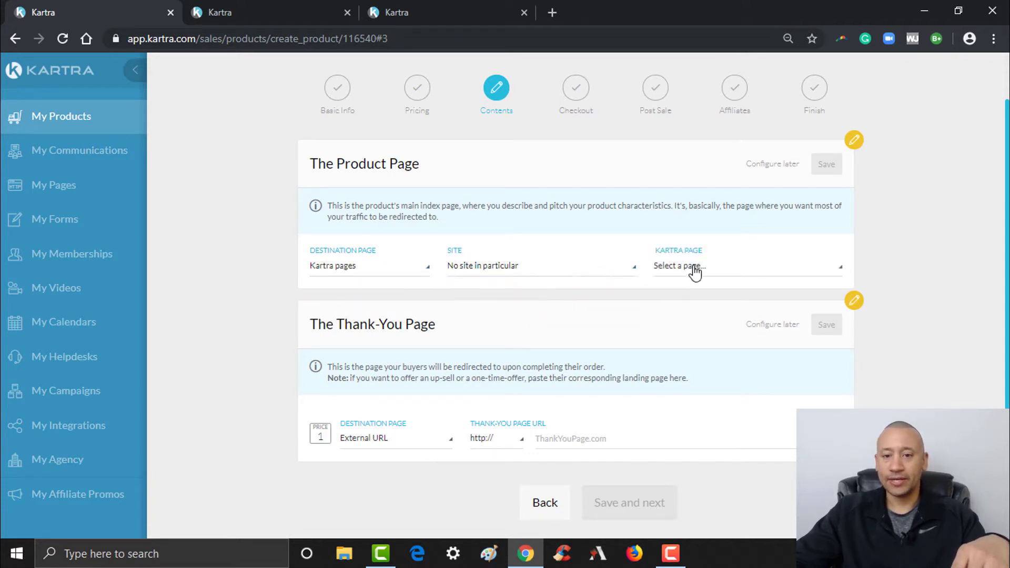
pyautogui.click(696, 270)
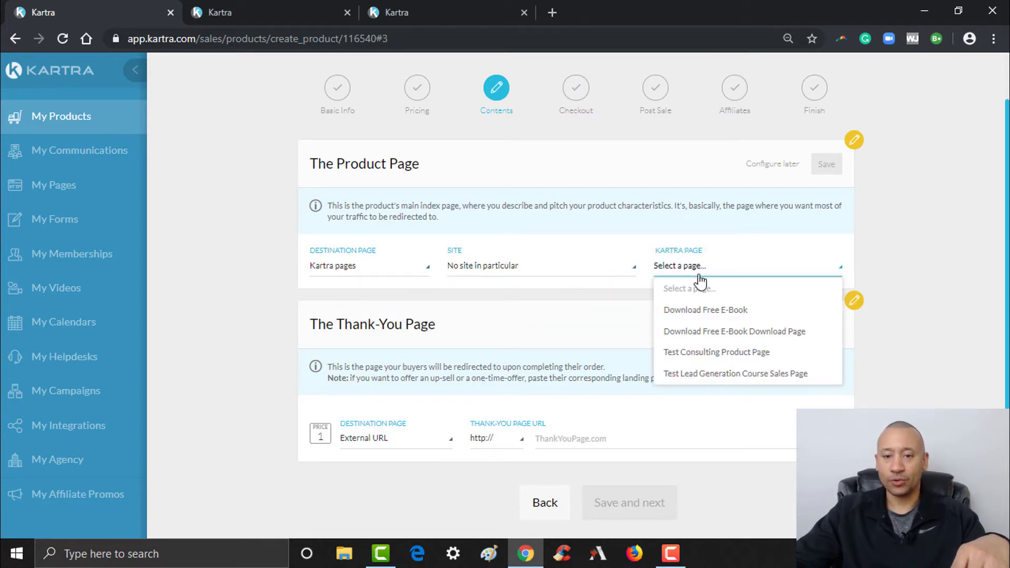
pyautogui.click(696, 375)
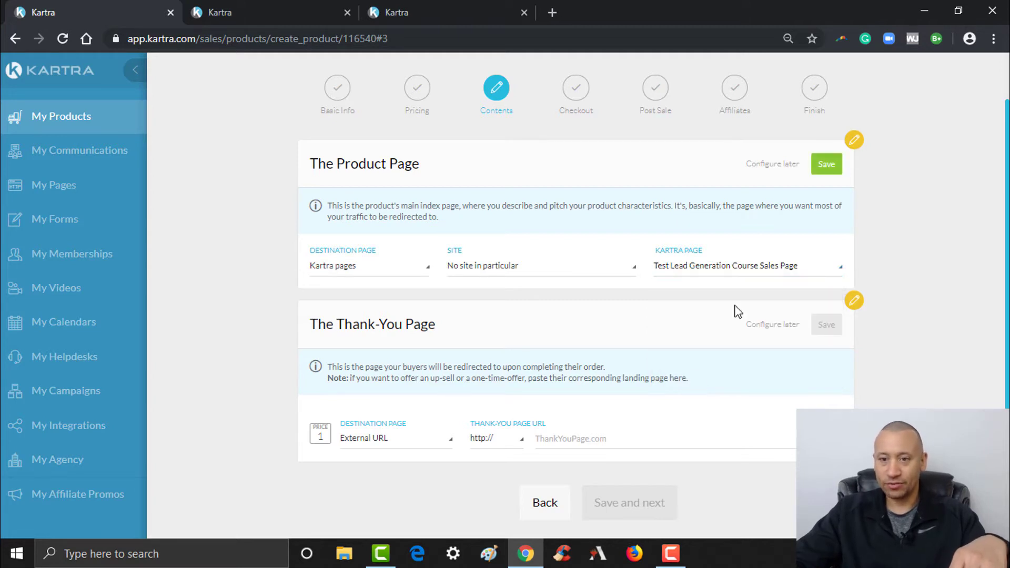
pyautogui.click(824, 174)
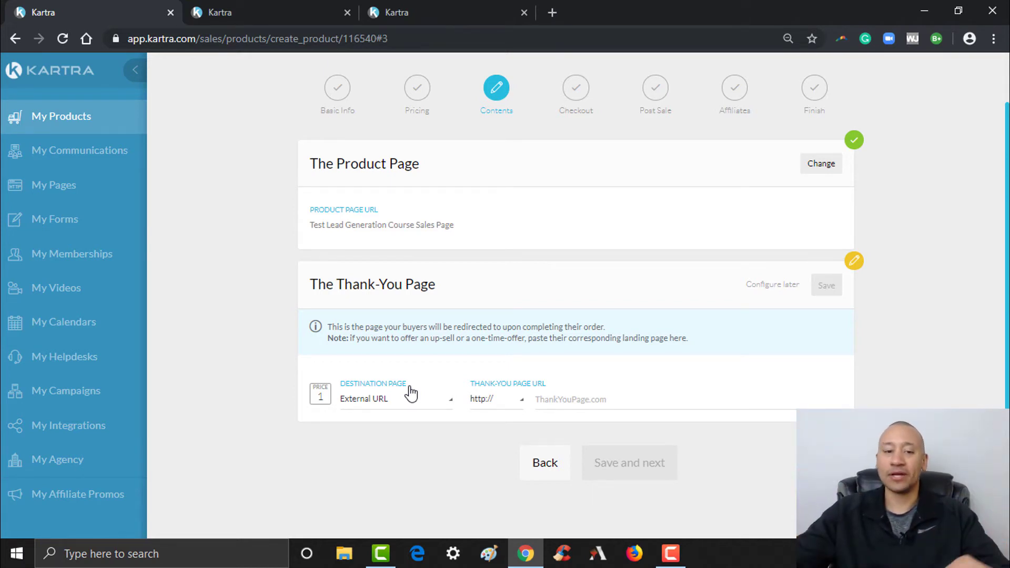
# Set the thank-you page URL to google.com, save, and advance to Checkout.
pyautogui.click(552, 396)
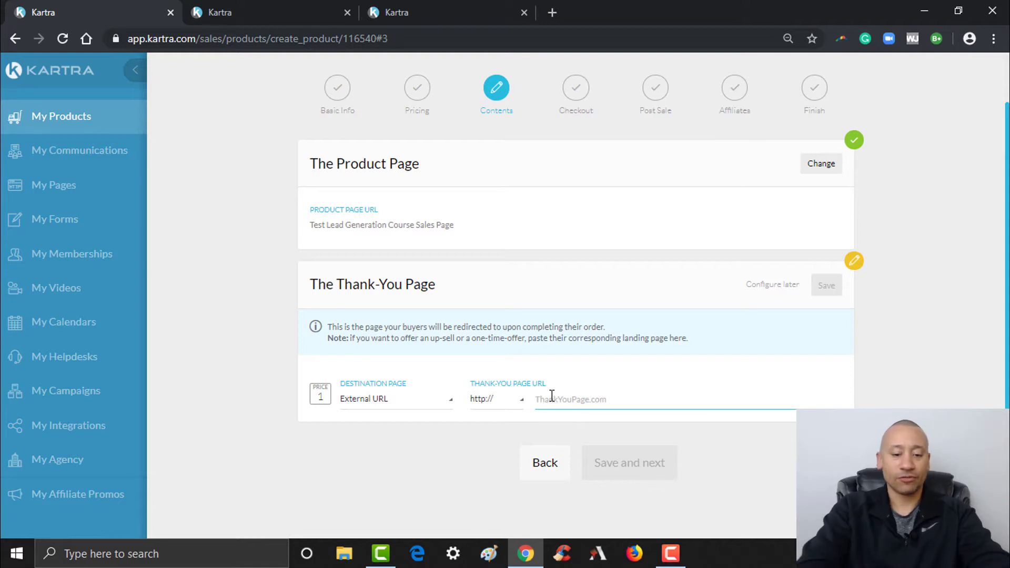
pyautogui.write('google')
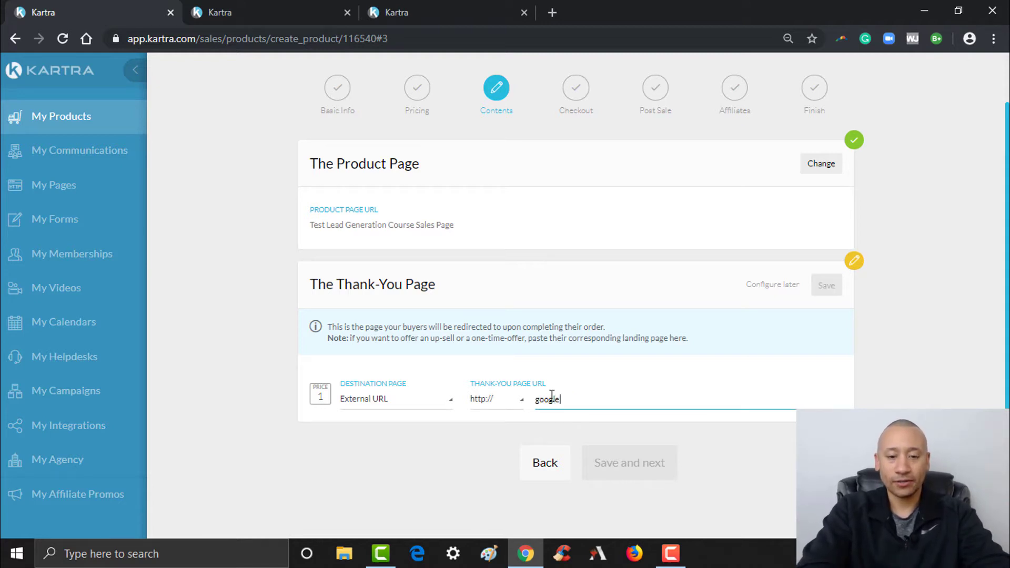
pyautogui.write('.com')
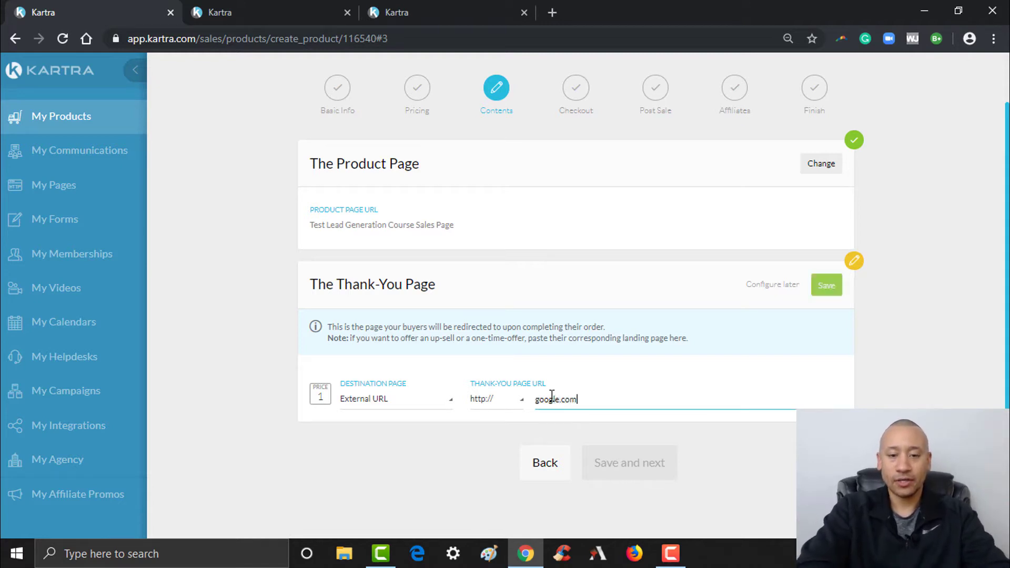
pyautogui.click(836, 290)
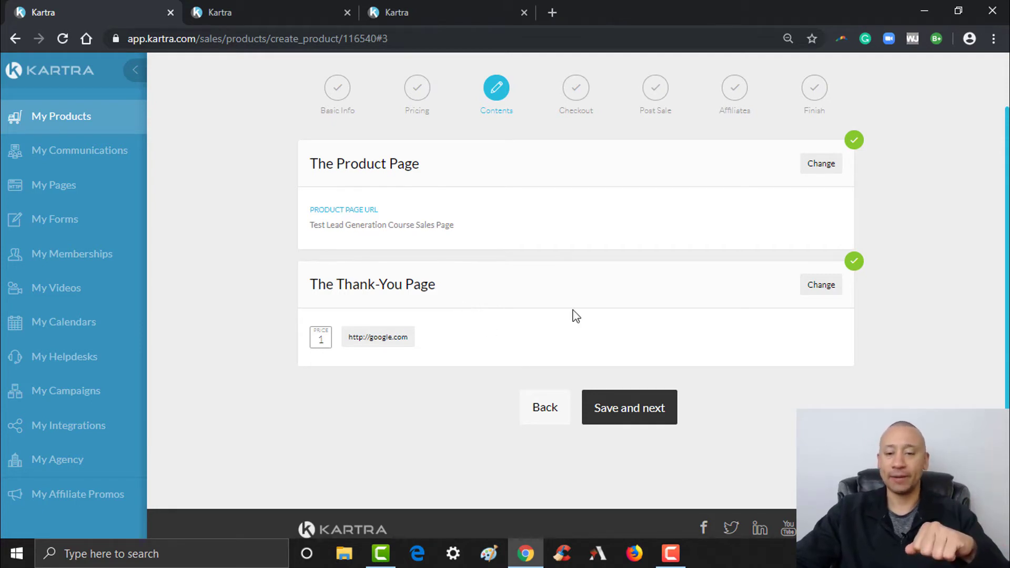
pyautogui.click(635, 418)
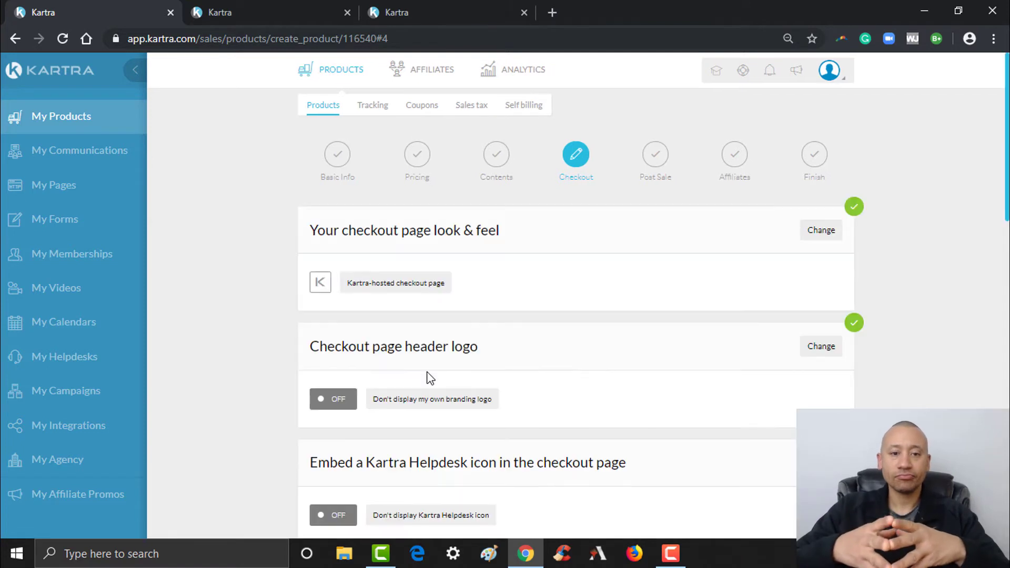
# Switch checkout look and feel to 'Overlay pop up window on your site' and save.
pyautogui.click(833, 238)
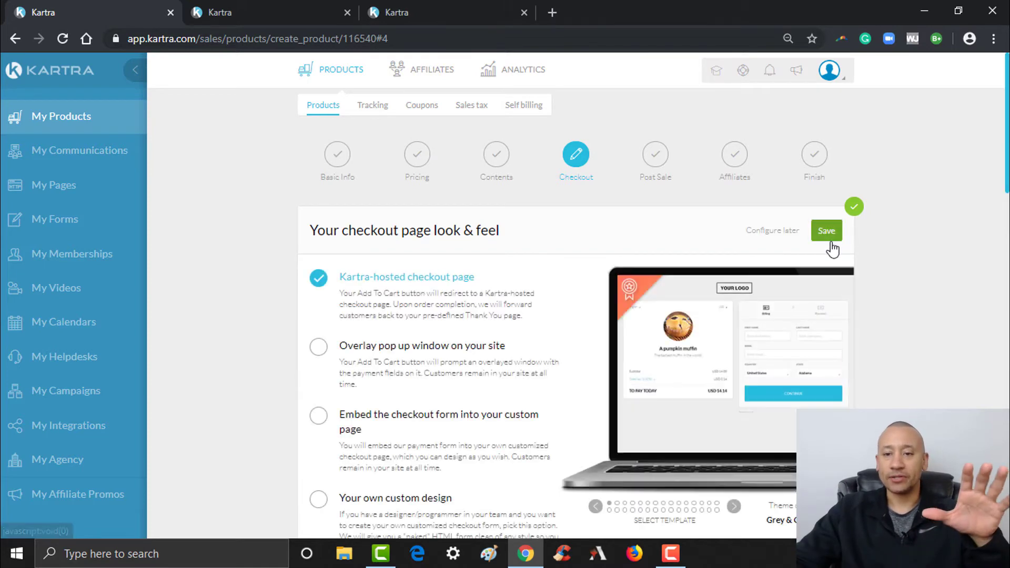
pyautogui.scroll(-2, 879, 198)
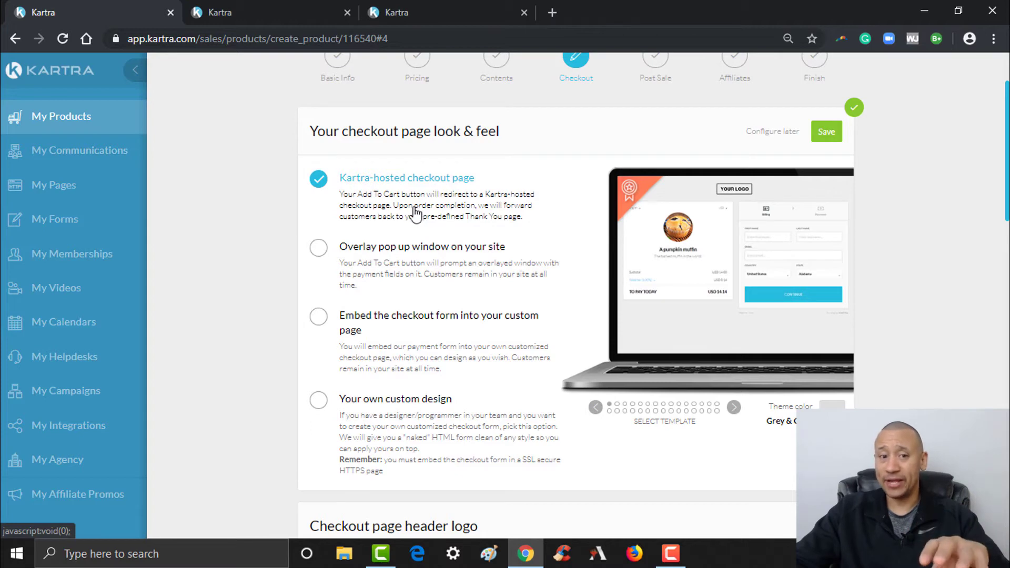
pyautogui.click(320, 249)
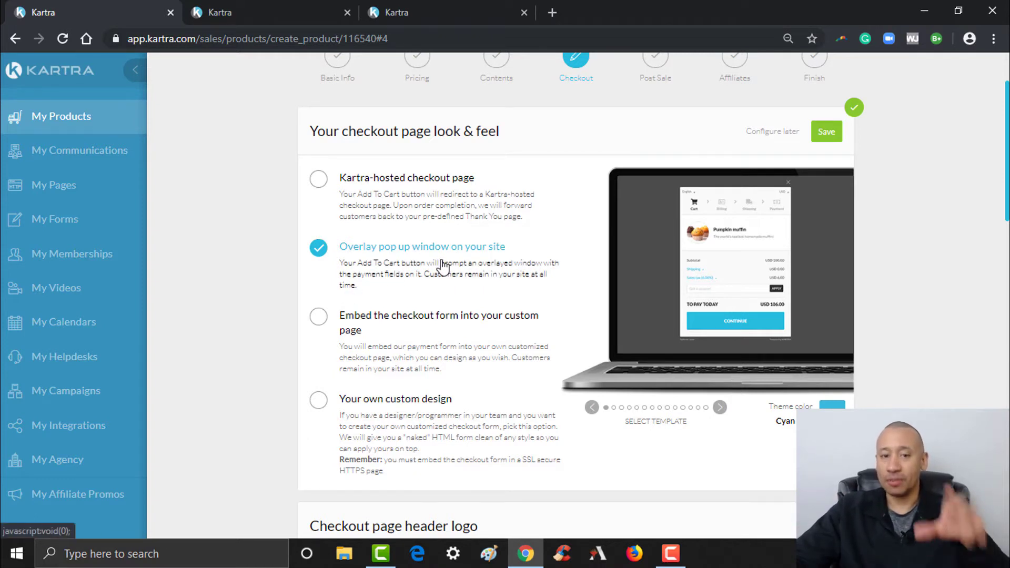
pyautogui.click(828, 136)
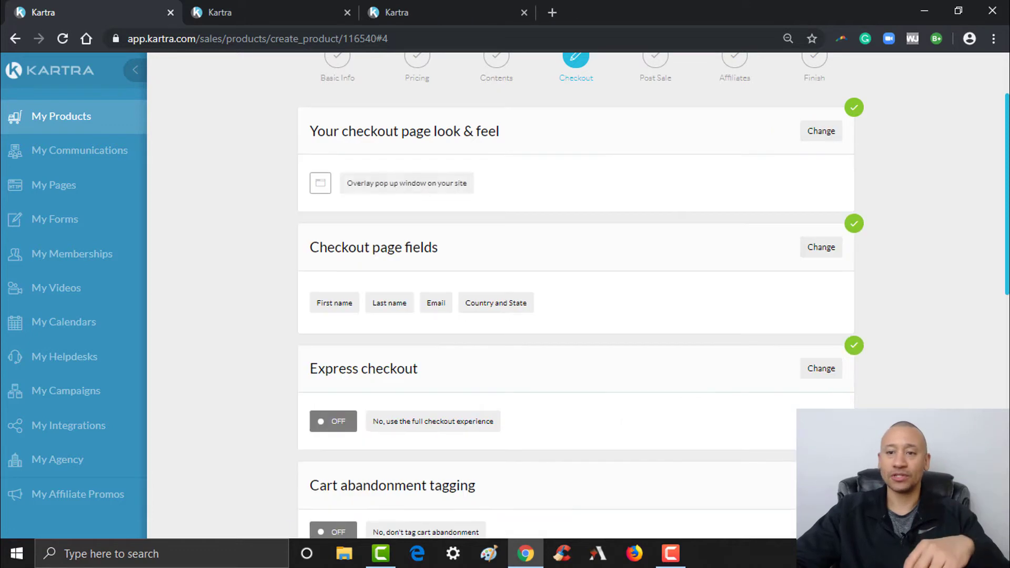
# Add Phone to the checkout page fields, save, and review the remaining checkout settings.
pyautogui.scroll(2, 657, 210)
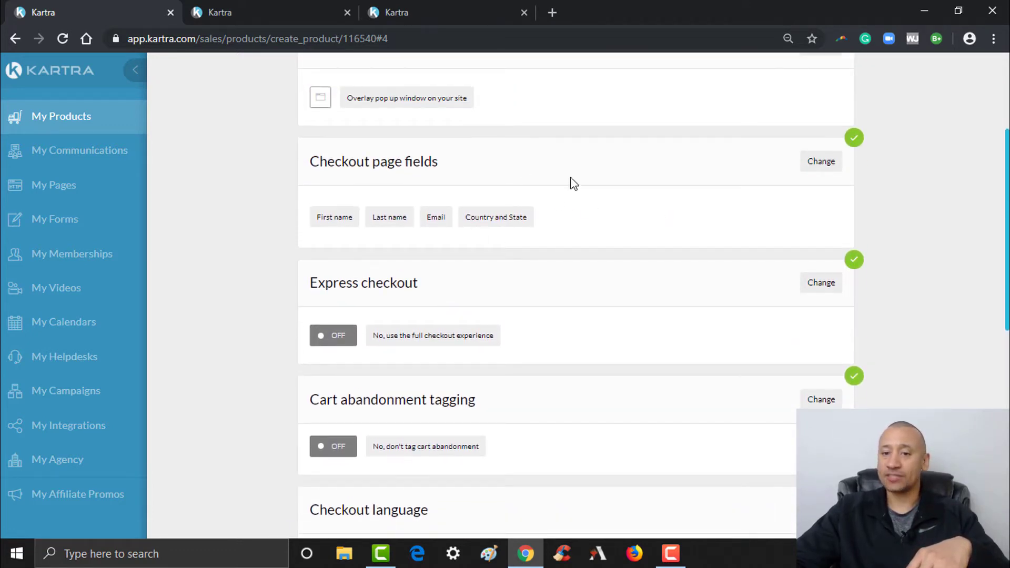
pyautogui.click(833, 167)
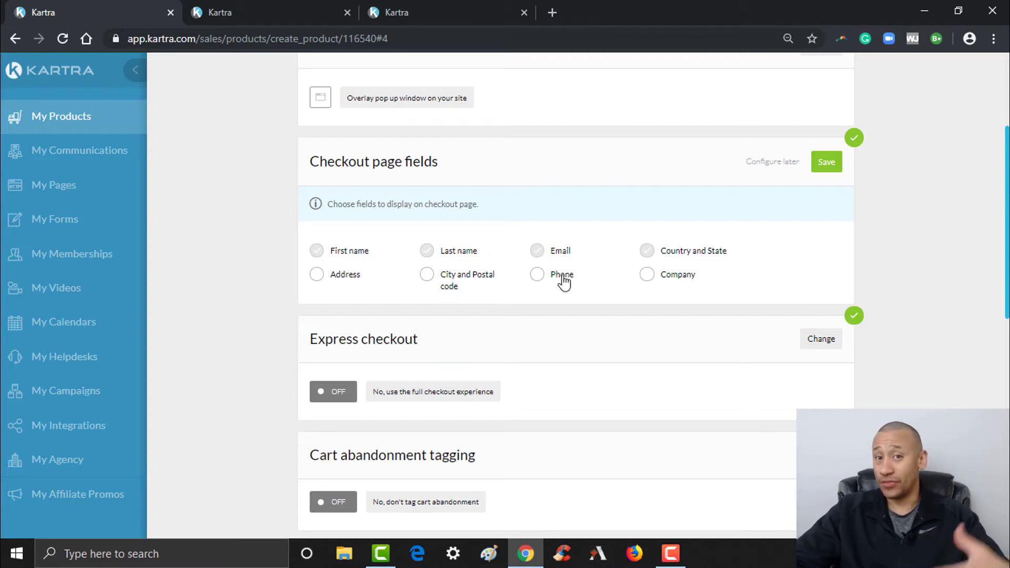
pyautogui.click(539, 278)
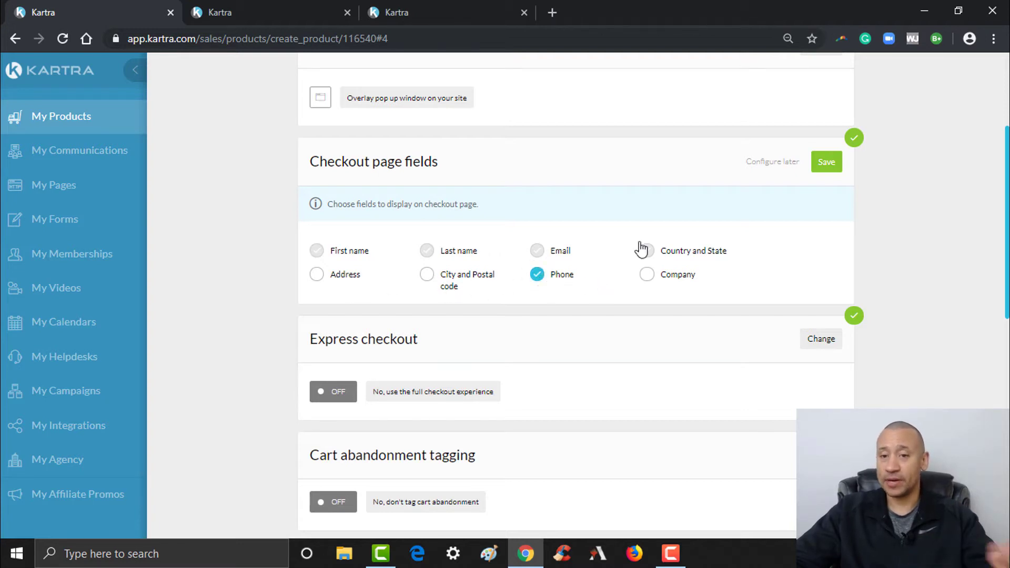
pyautogui.click(818, 166)
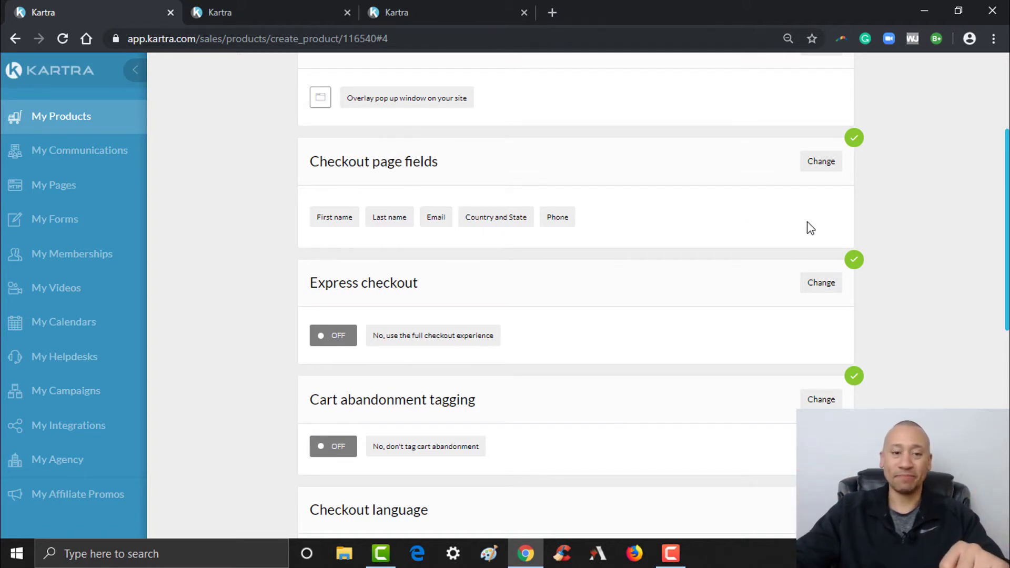
pyautogui.scroll(-2, 807, 225)
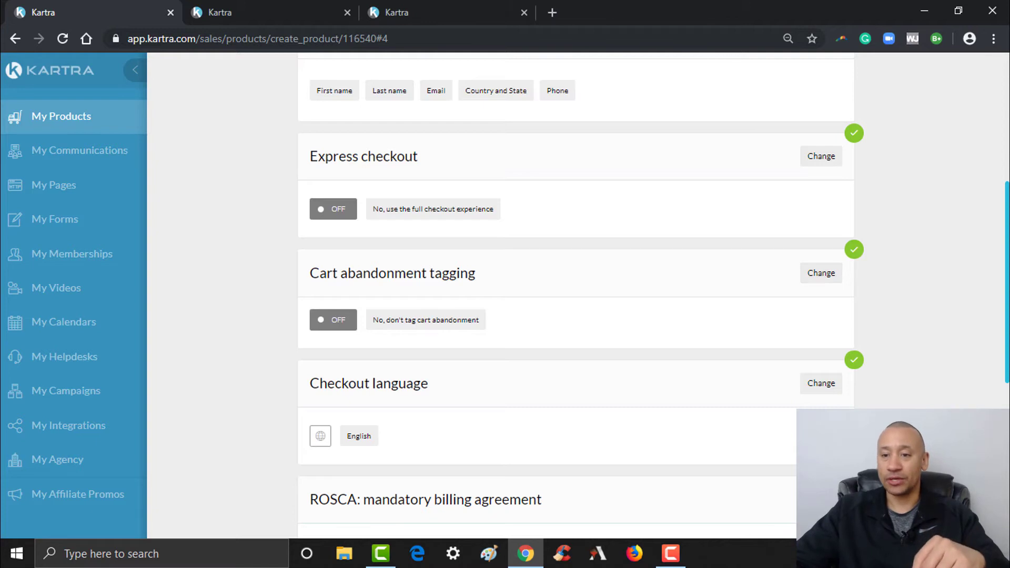
pyautogui.scroll(-3, 642, 314)
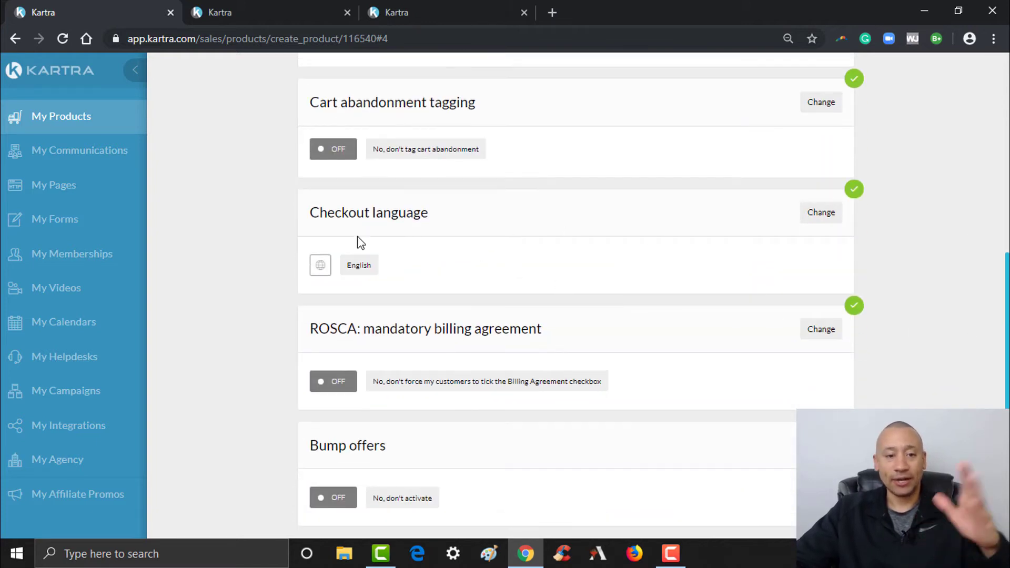
pyautogui.scroll(-2, 576, 295)
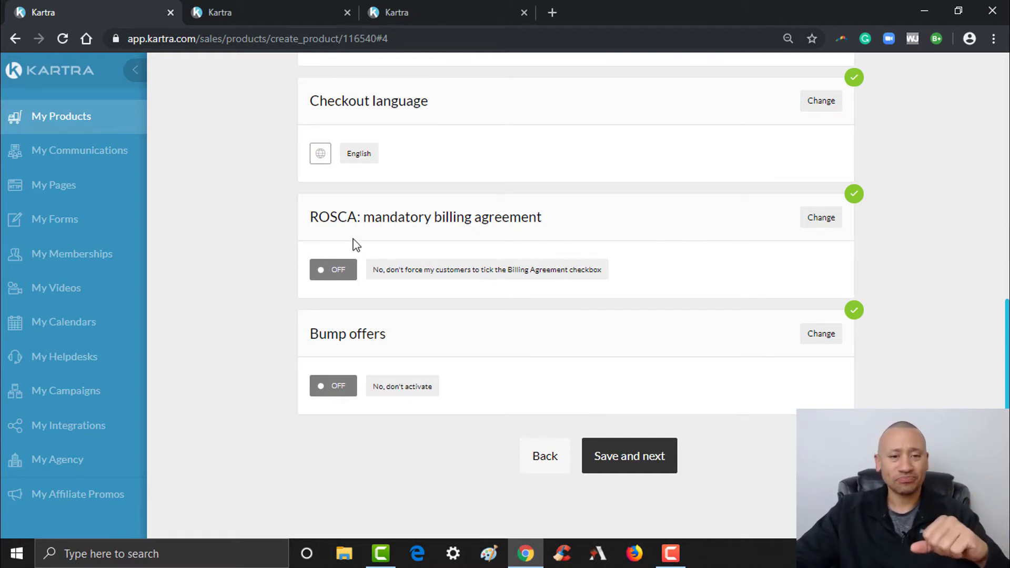
# Require buyers to agree to billing terms, labelled 'I agree to the billing terms'.
pyautogui.click(823, 224)
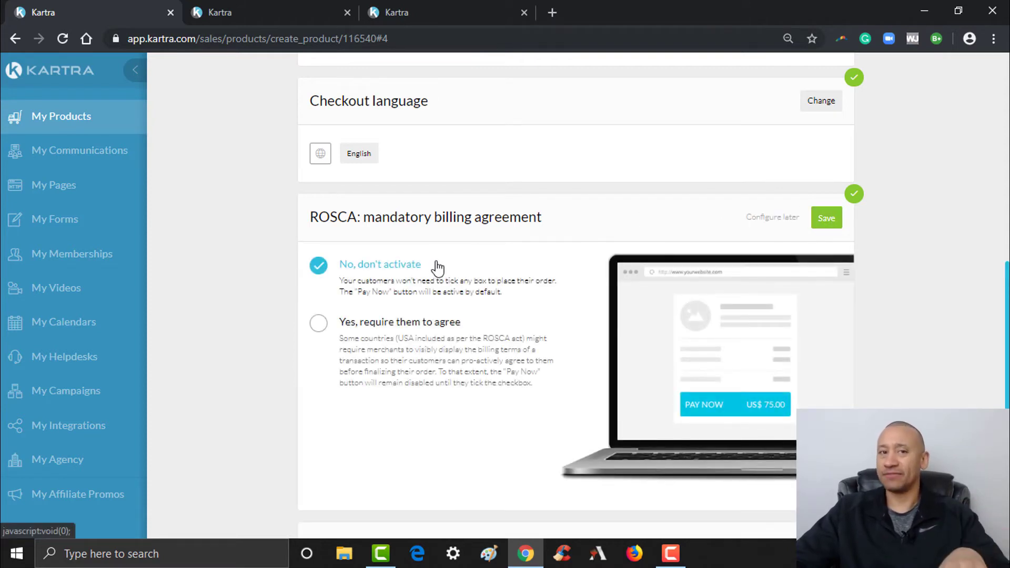
pyautogui.click(319, 324)
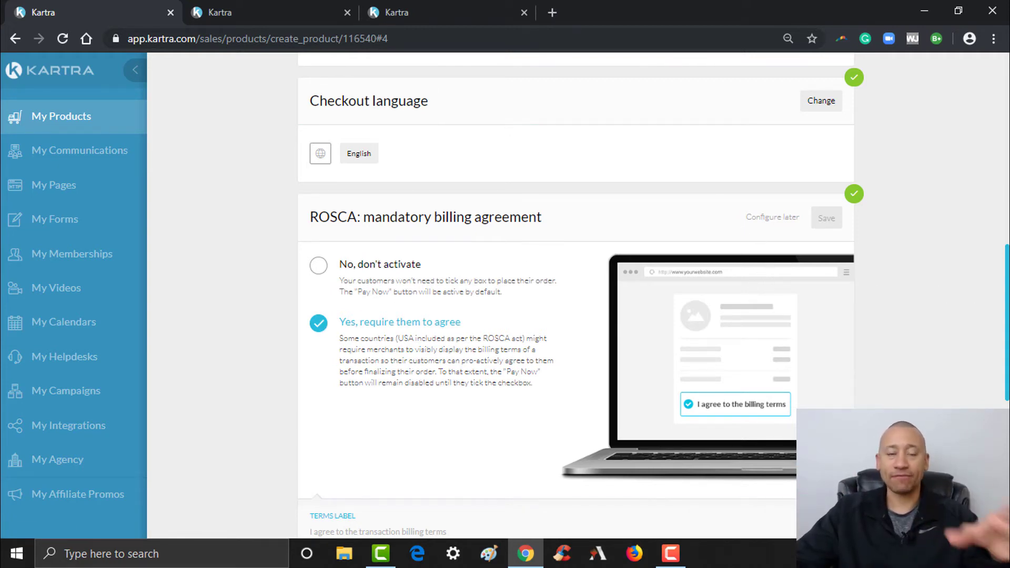
pyautogui.scroll(-1, 978, 296)
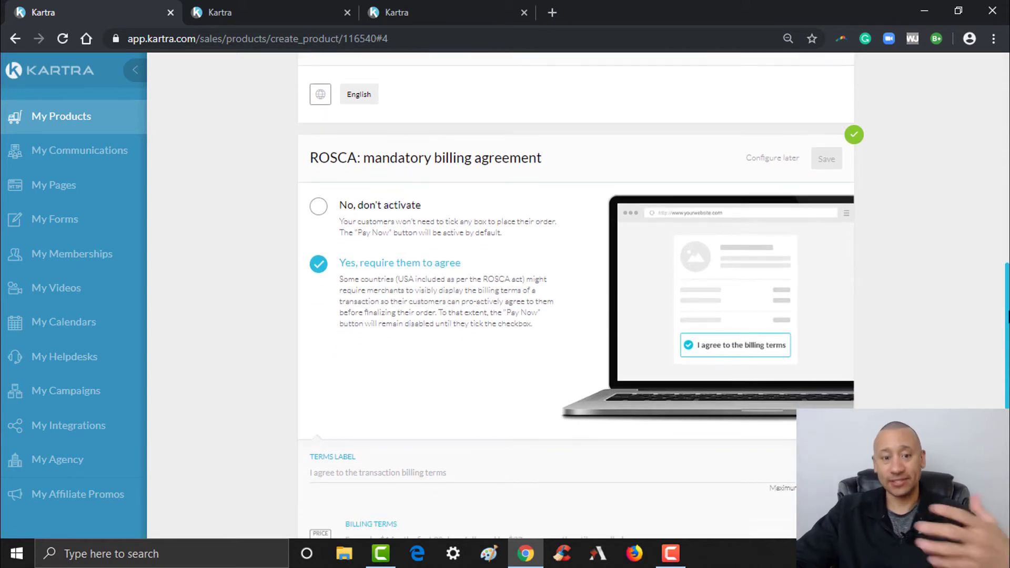
pyautogui.scroll(-3, 1007, 315)
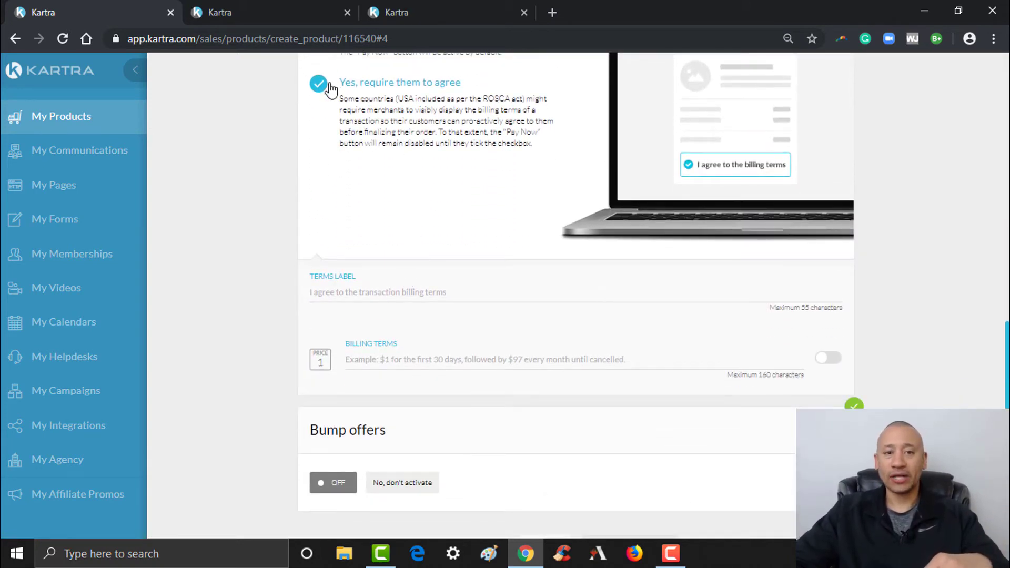
pyautogui.scroll(1, 974, 321)
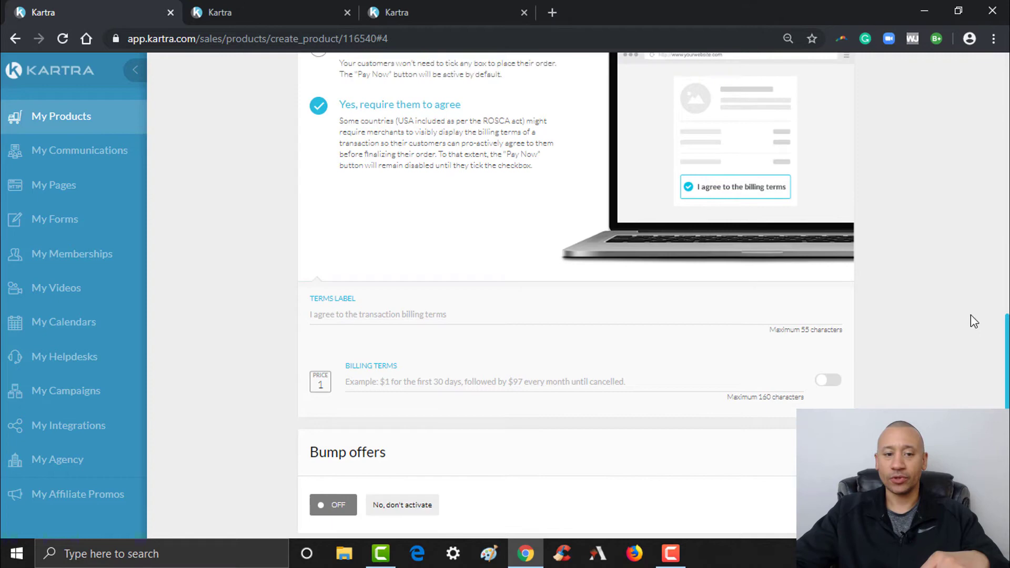
pyautogui.click(535, 315)
pyautogui.write('I')
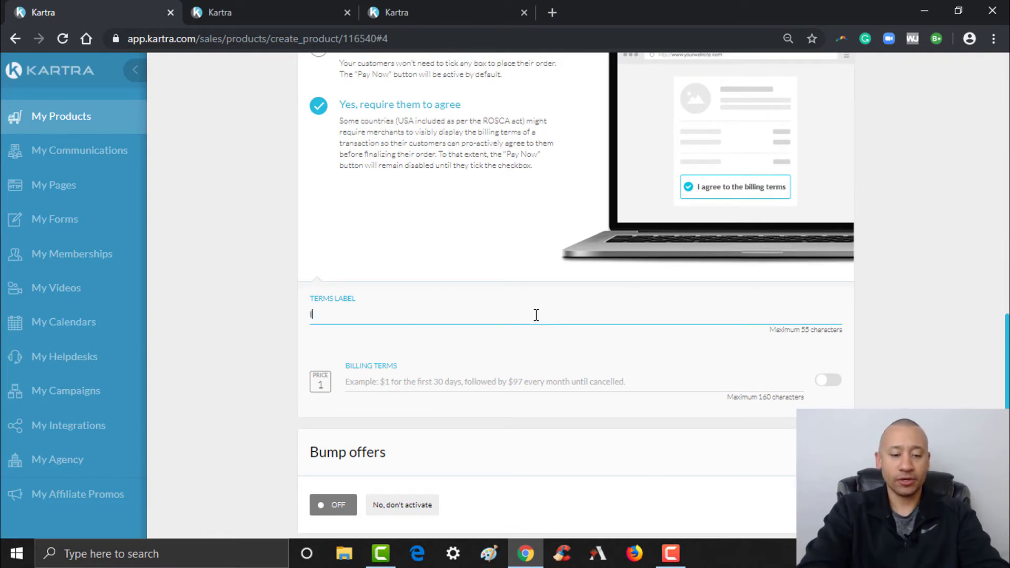
pyautogui.write(' agree to t')
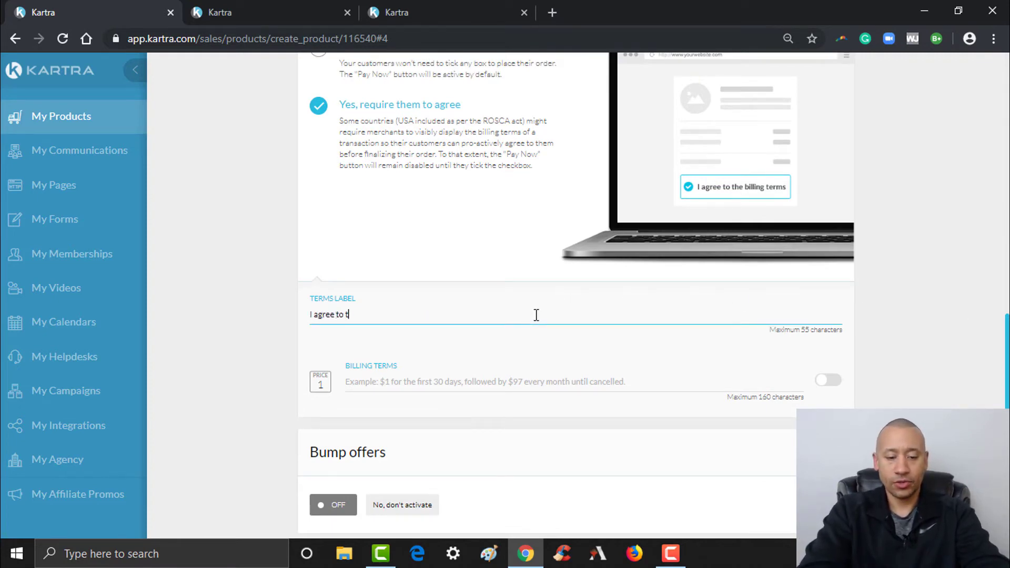
pyautogui.write('he billing terms')
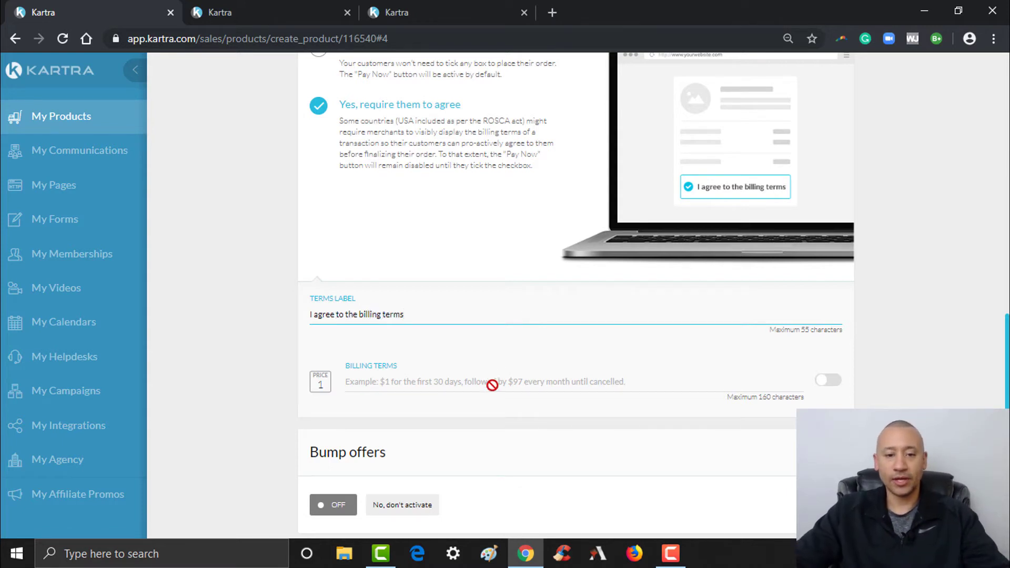
pyautogui.click(492, 382)
# Enable price 1 billing terms 'One time payment of 97 for lifetime access to our lead generation course.' and save.
pyautogui.click(828, 380)
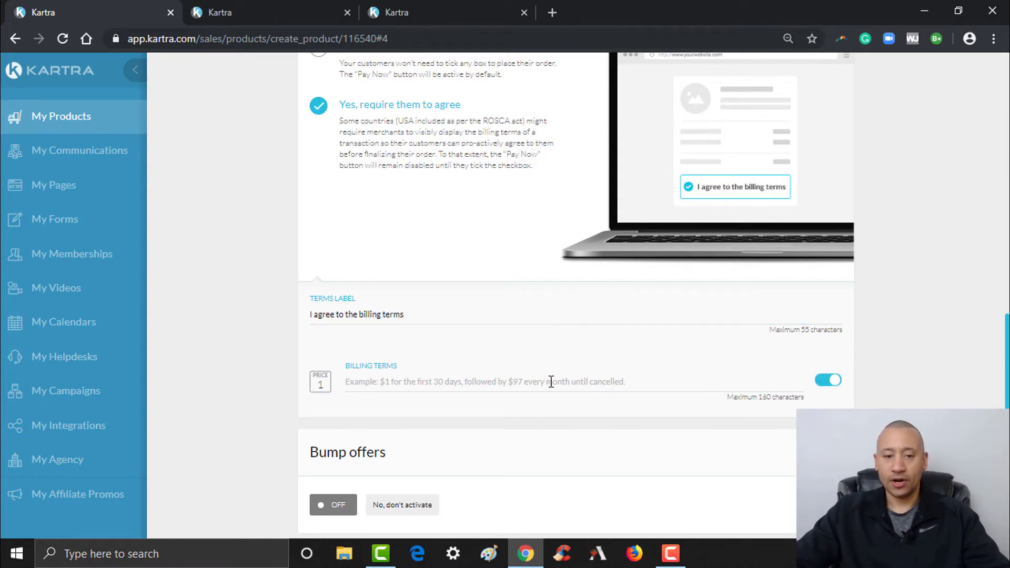
pyautogui.click(544, 382)
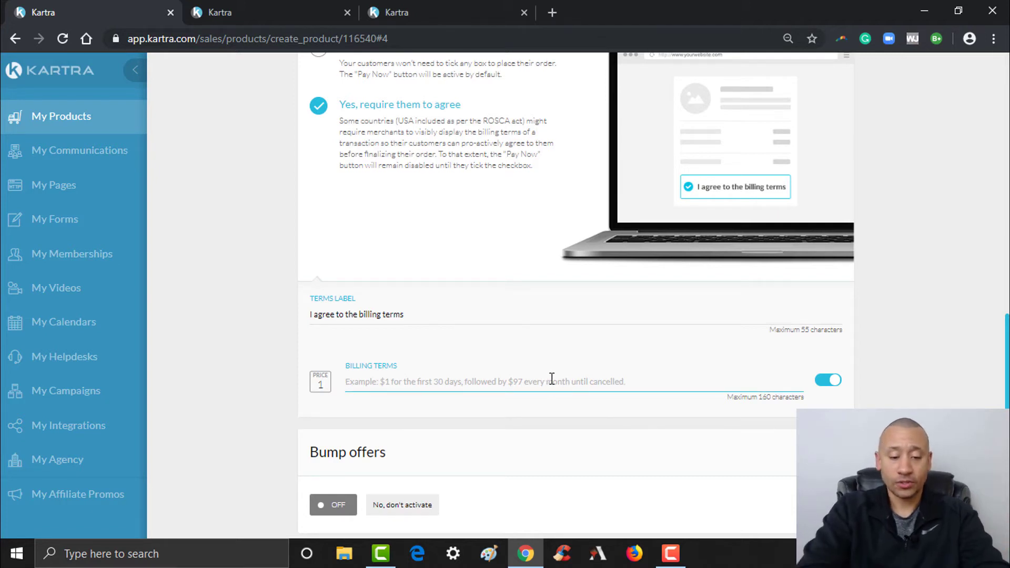
pyautogui.write('One time pa')
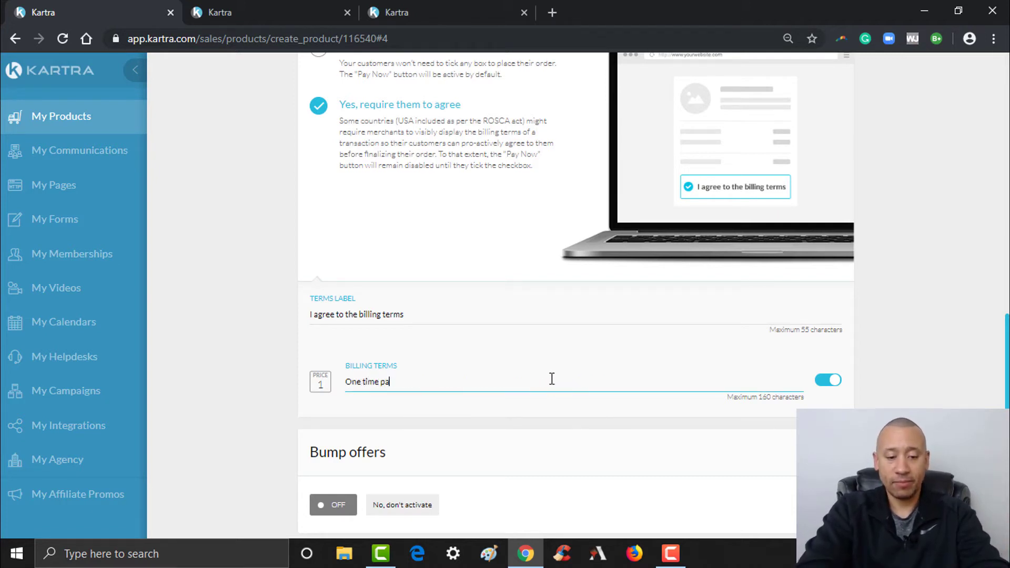
pyautogui.write('yment of')
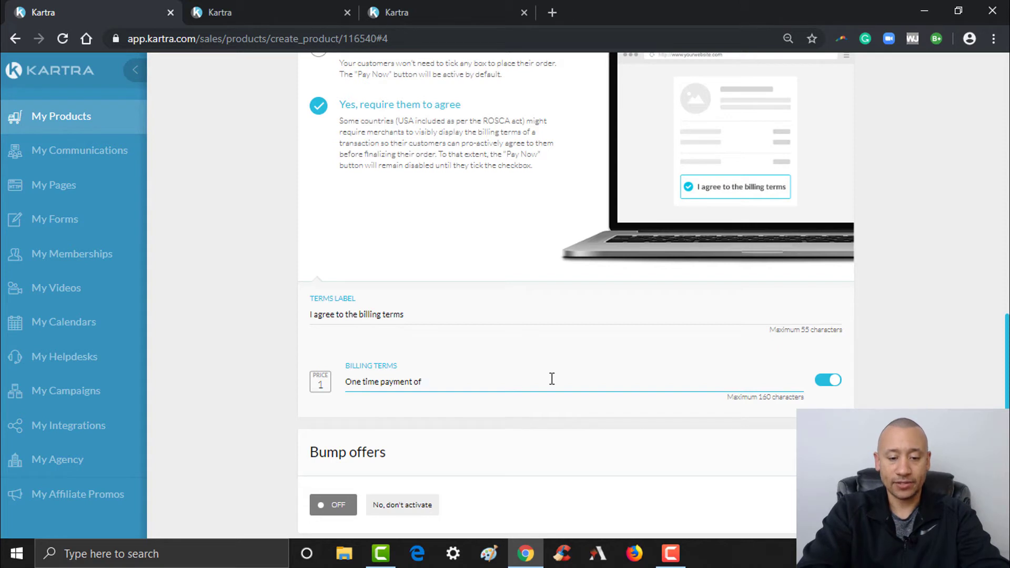
pyautogui.write(' 97 for l')
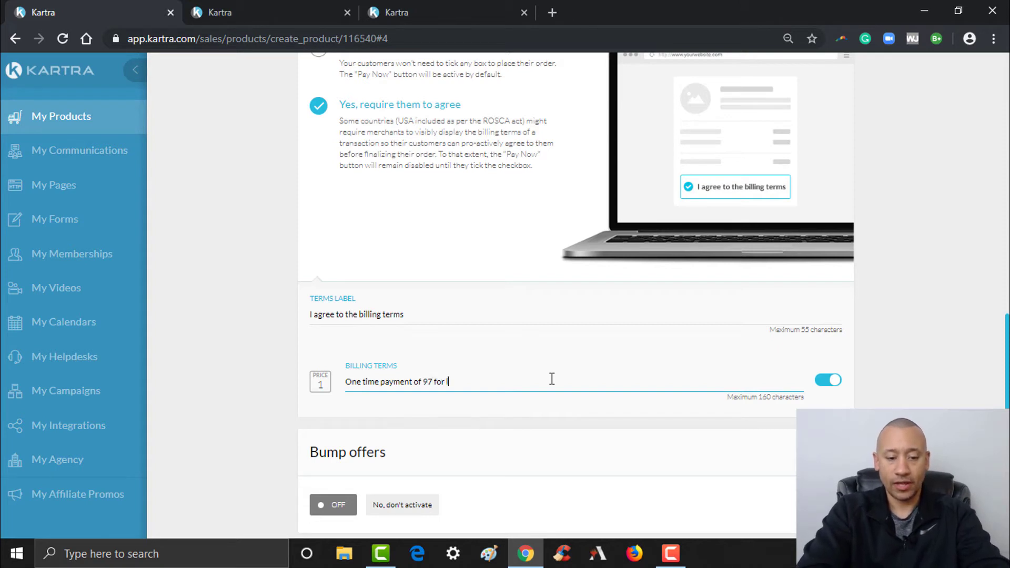
pyautogui.write('ifetime acc')
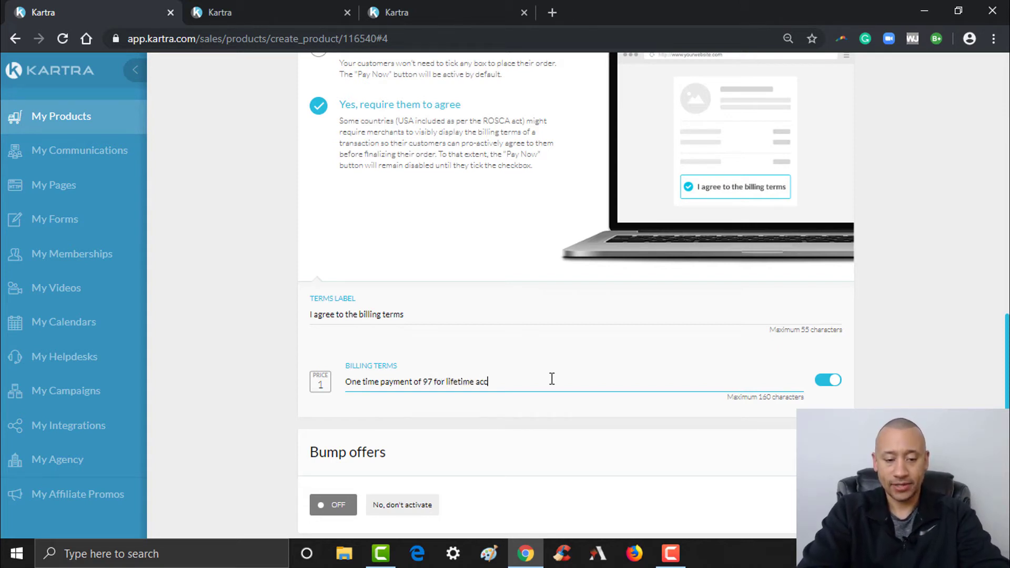
pyautogui.write('ess to our lead')
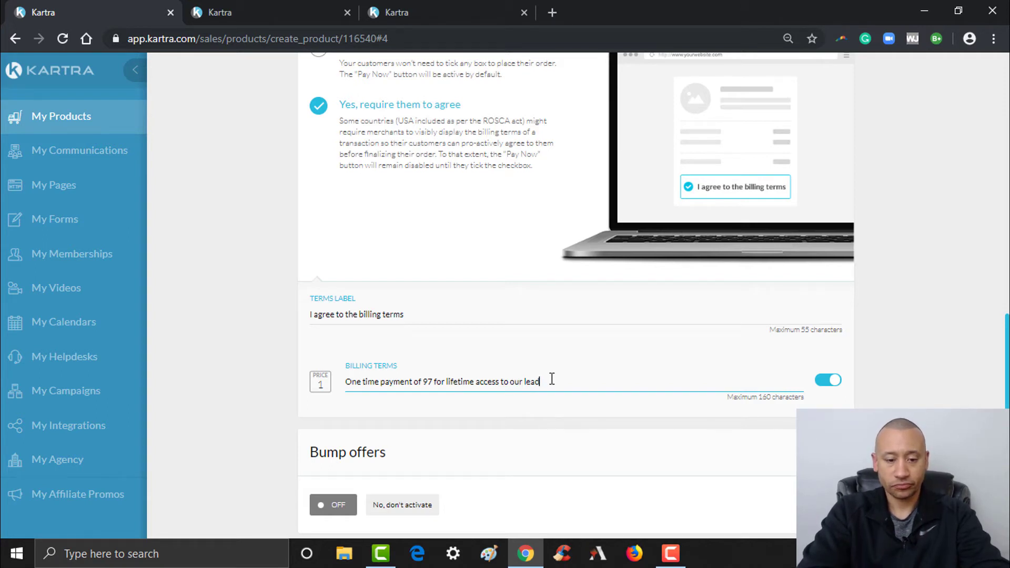
pyautogui.write(' generation ')
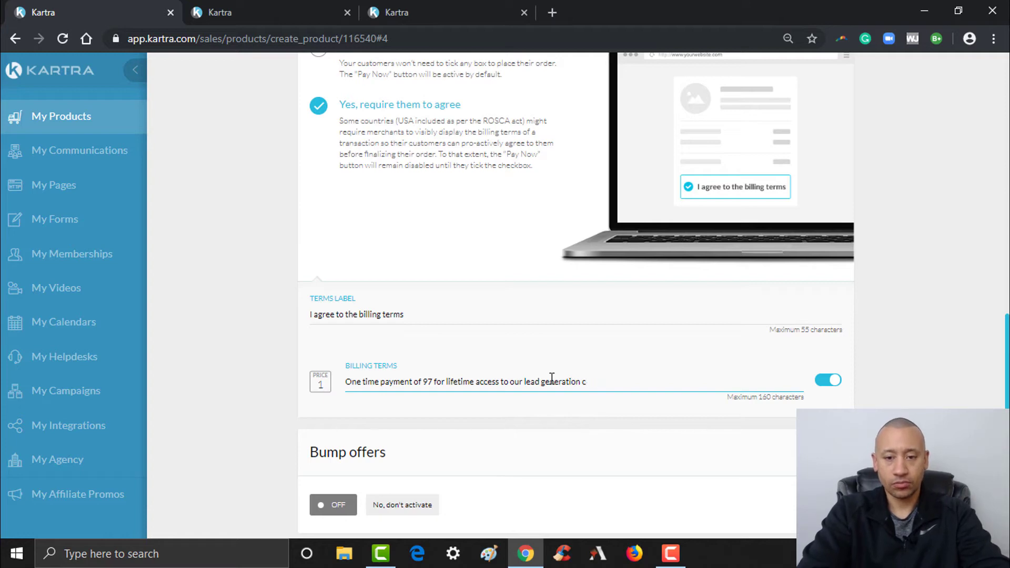
pyautogui.write('course.')
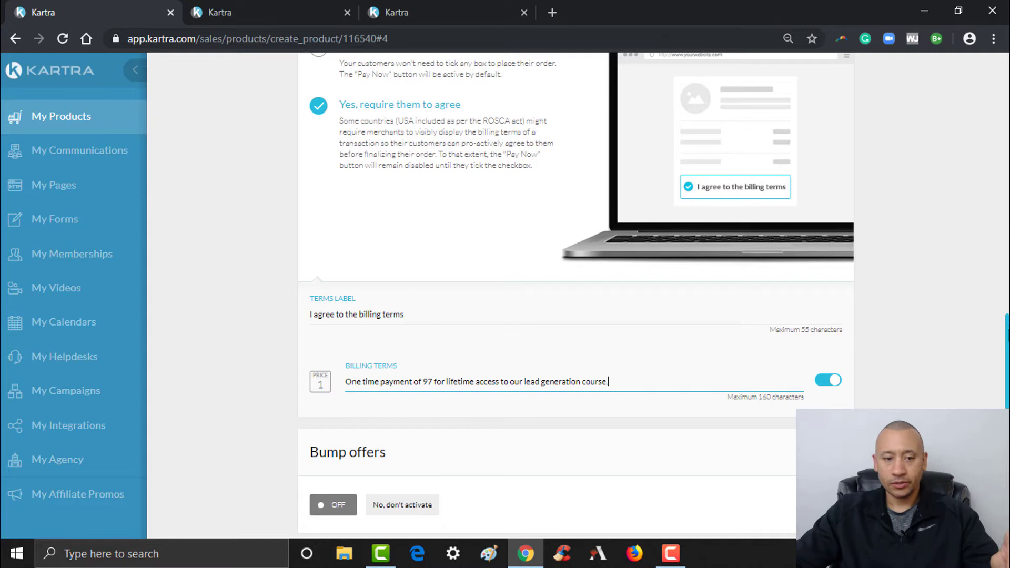
pyautogui.scroll(-3, 530, 381)
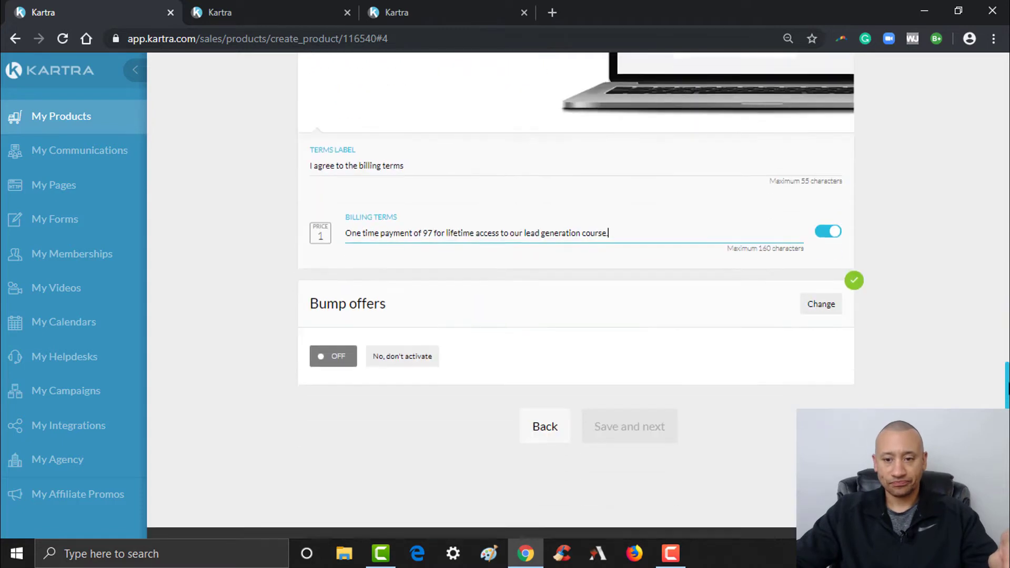
pyautogui.scroll(3, 530, 381)
pyautogui.scroll(-3, 530, 381)
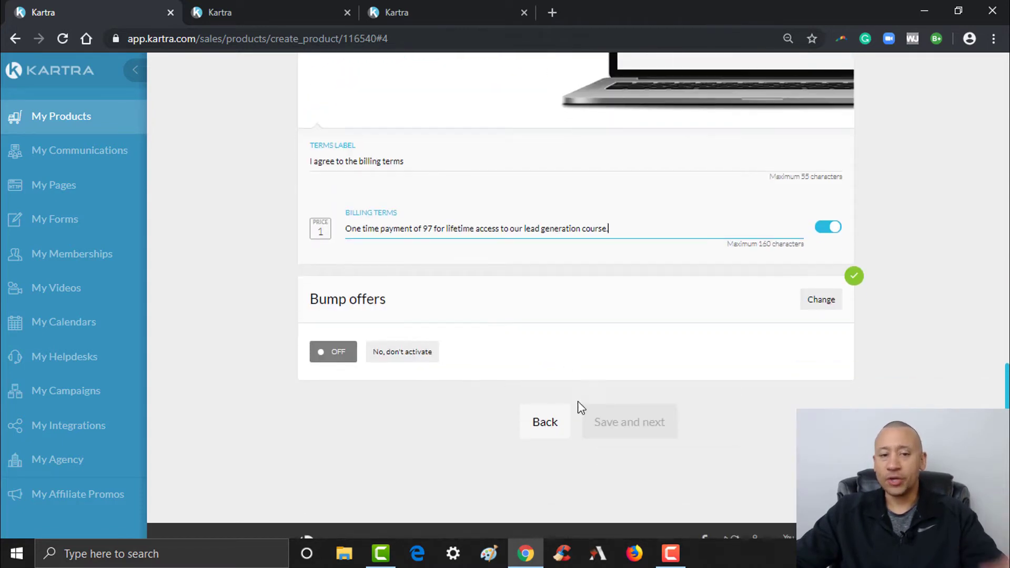
pyautogui.scroll(7, 872, 283)
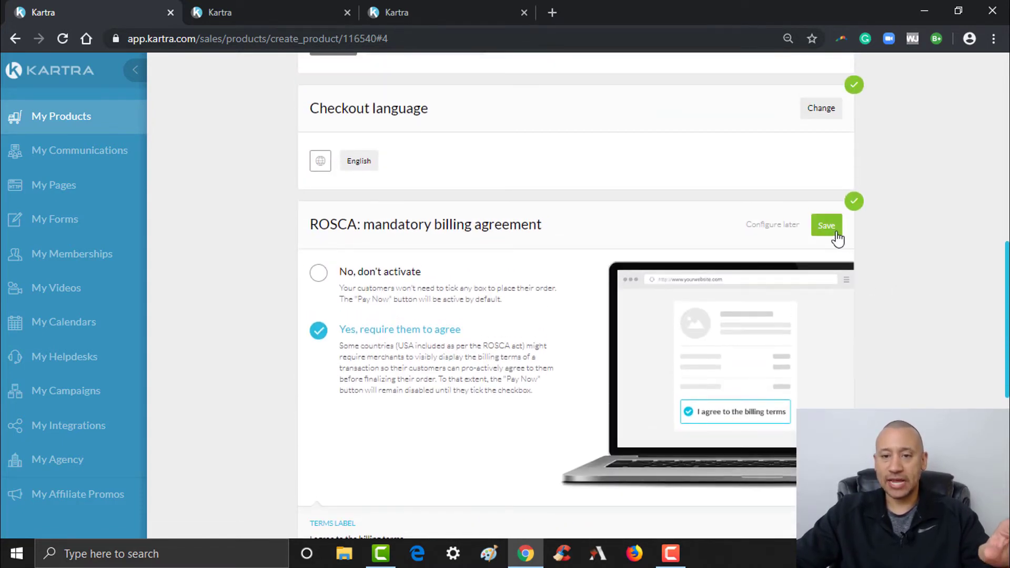
pyautogui.click(834, 232)
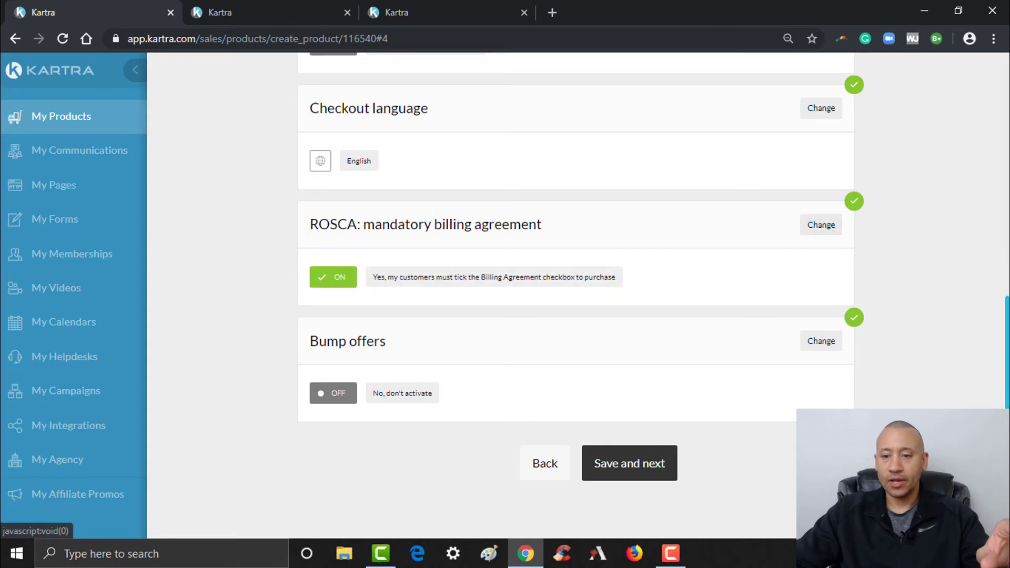
pyautogui.click(631, 464)
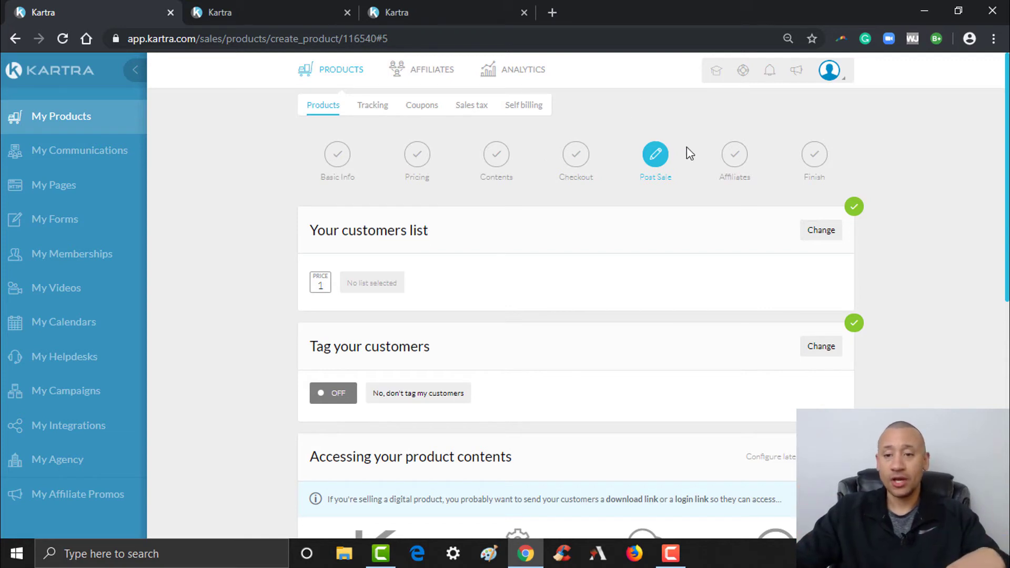
pyautogui.scroll(-2, 370, 266)
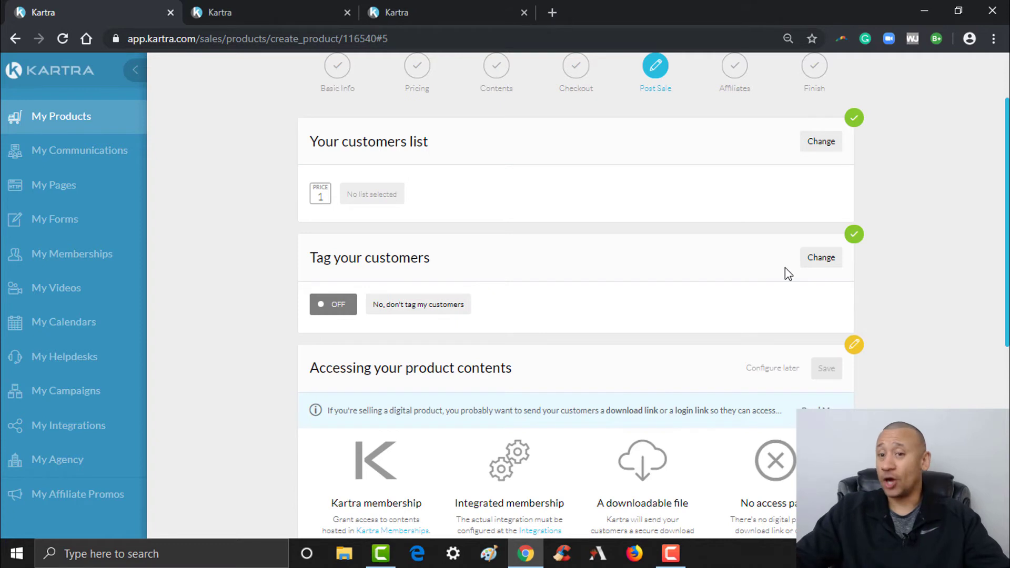
pyautogui.click(819, 143)
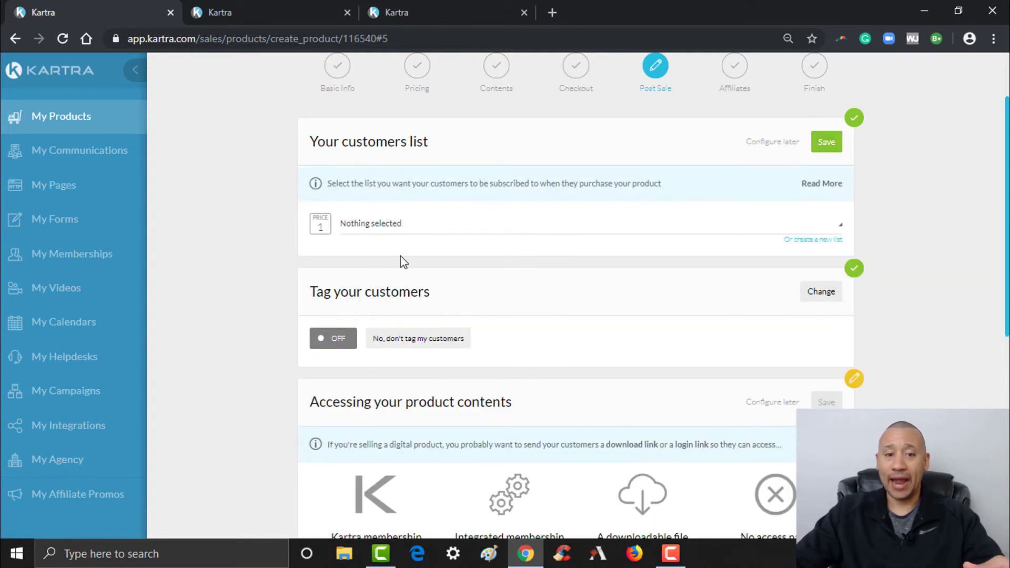
pyautogui.click(437, 231)
pyautogui.click(416, 270)
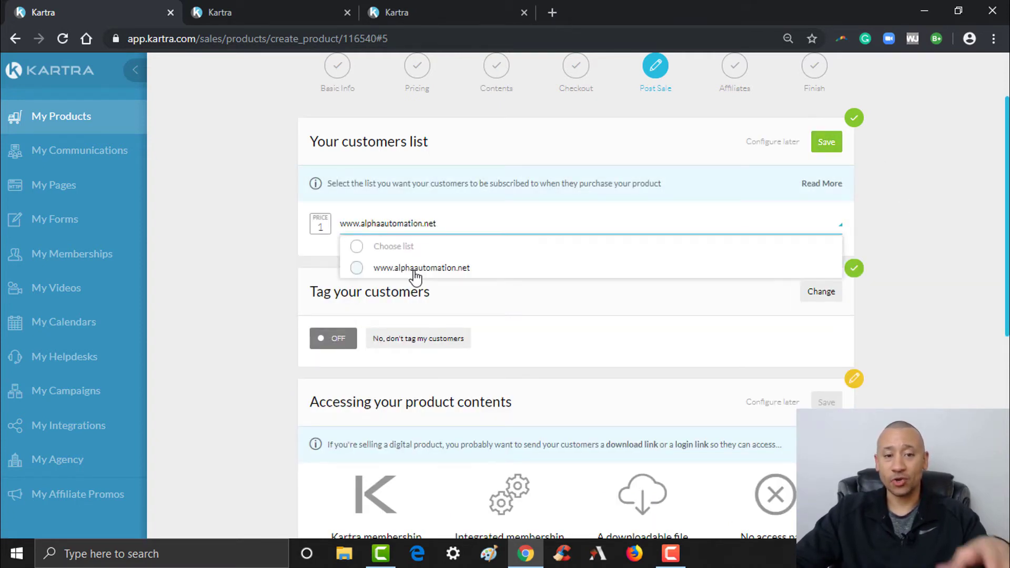
pyautogui.click(416, 274)
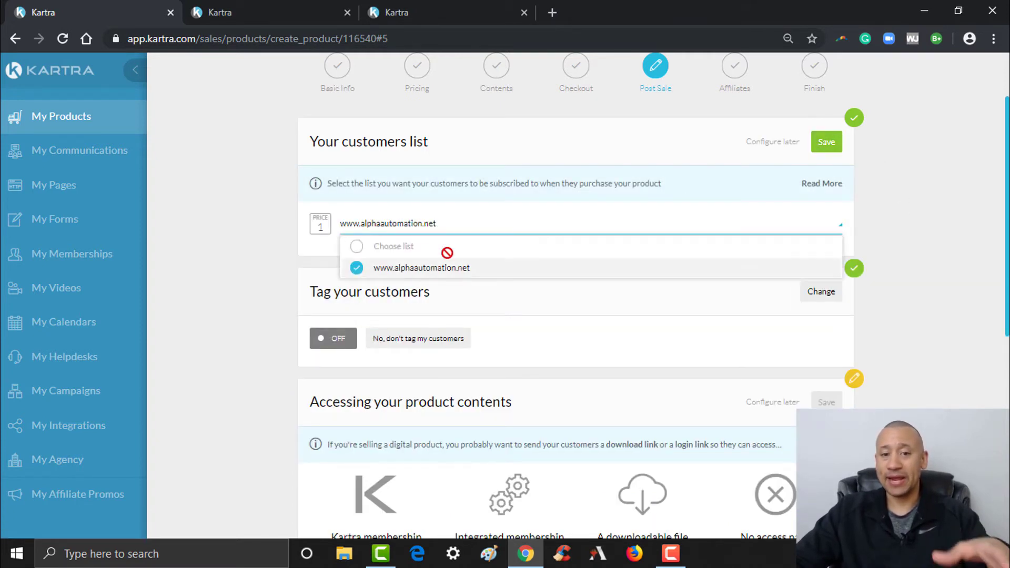
pyautogui.click(827, 145)
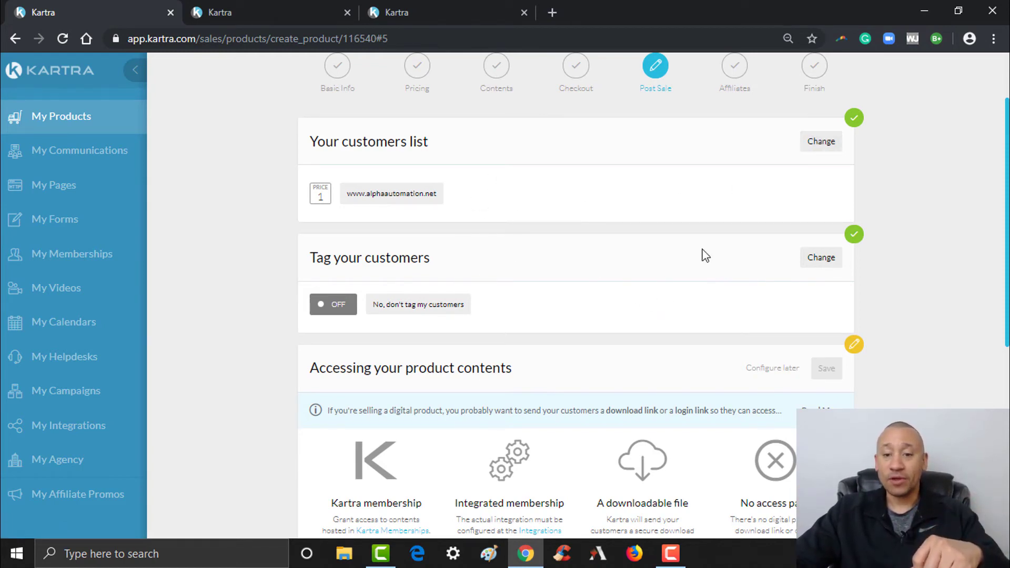
pyautogui.click(825, 259)
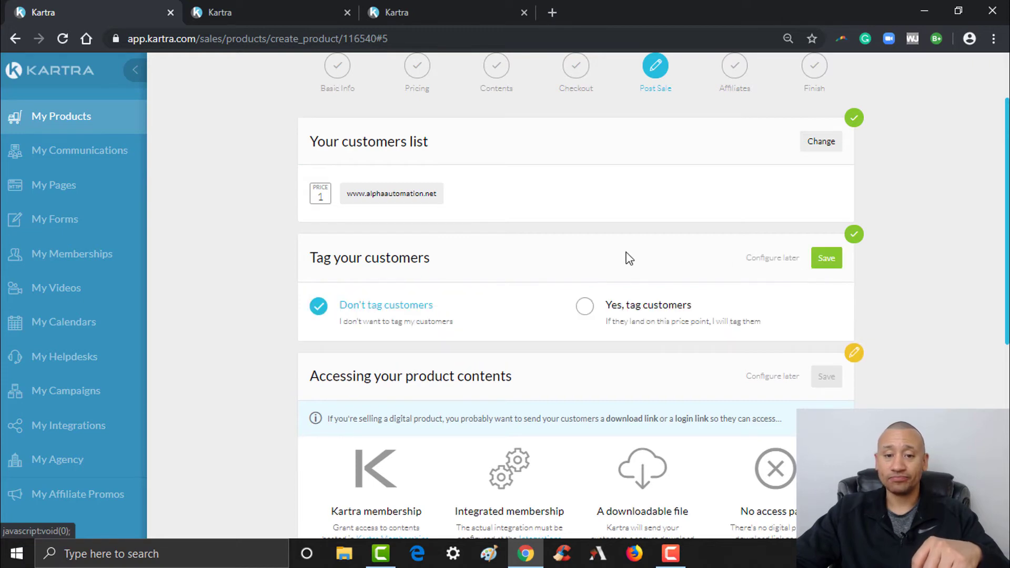
pyautogui.click(614, 308)
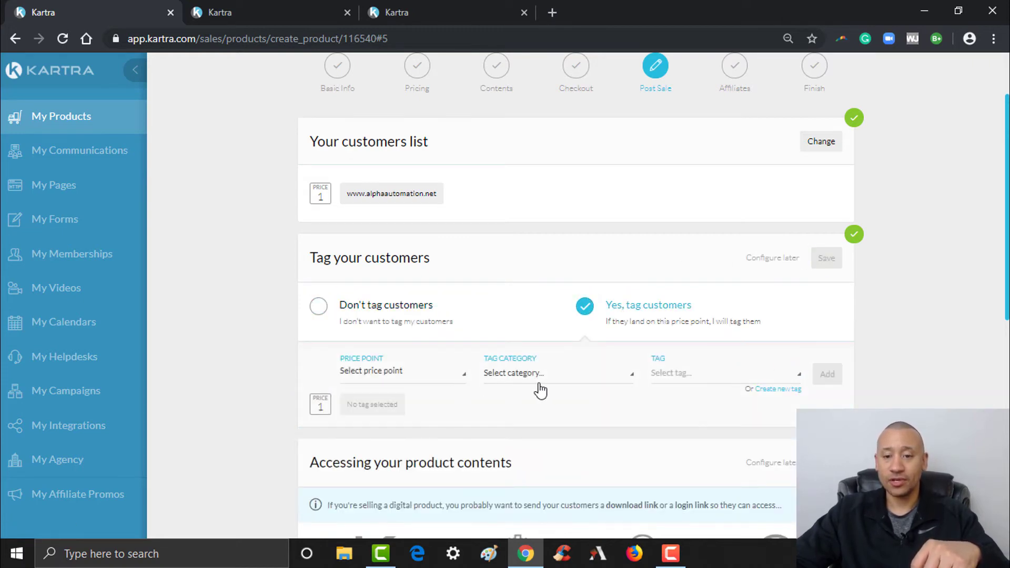
pyautogui.click(763, 389)
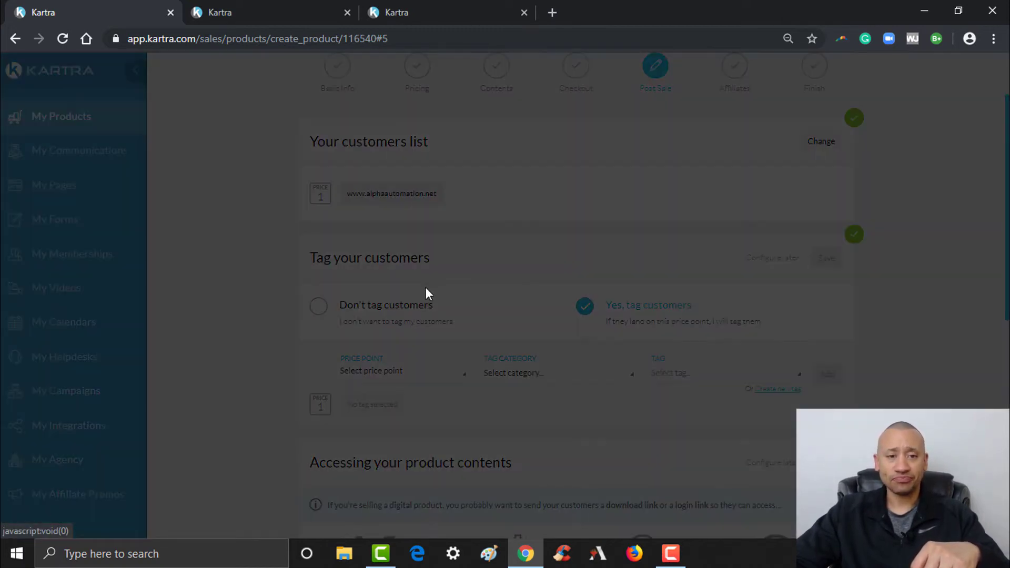
pyautogui.click(475, 169)
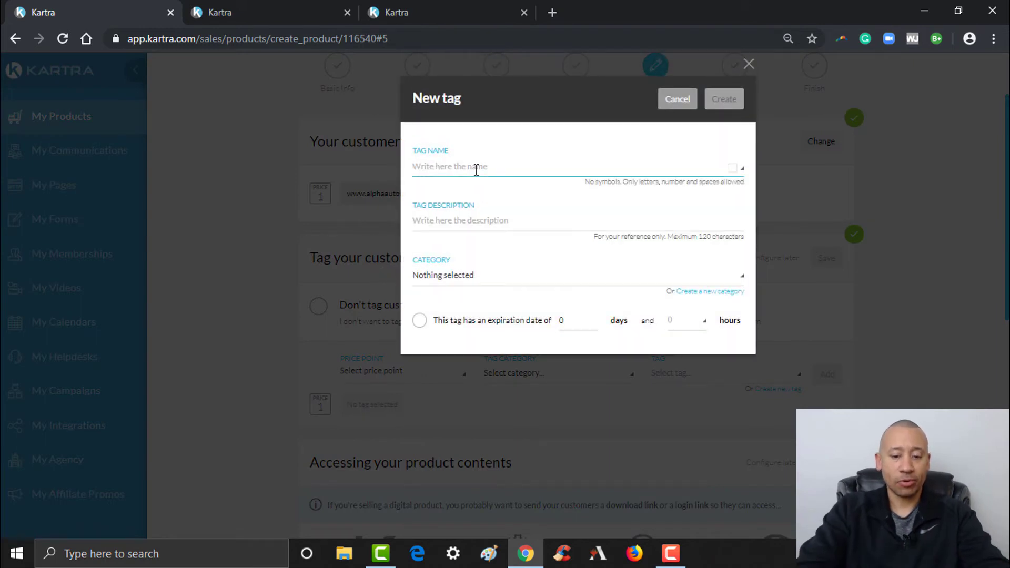
pyautogui.write('Purchase')
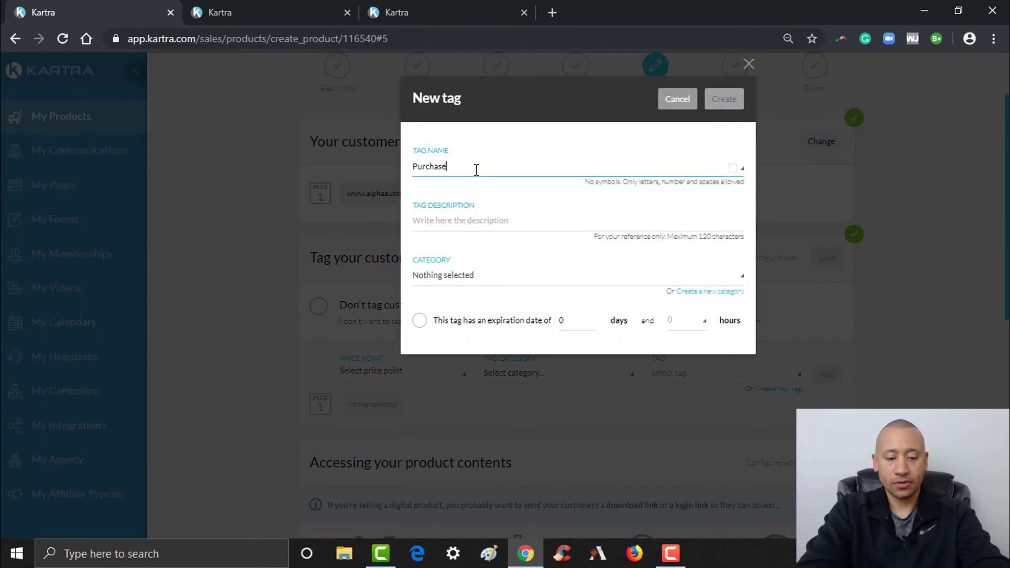
pyautogui.write('d Lead Ge')
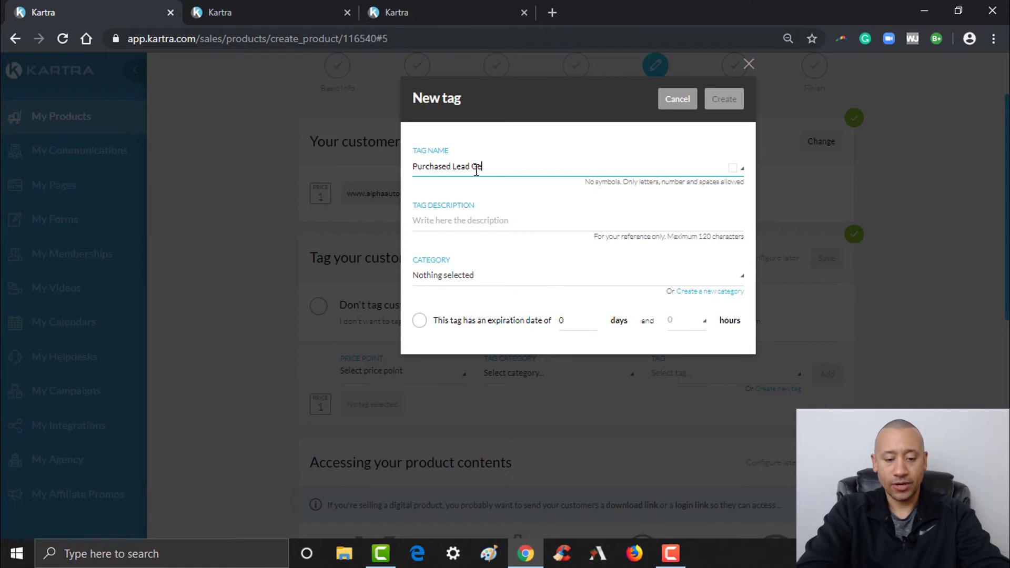
pyautogui.write('neration Course')
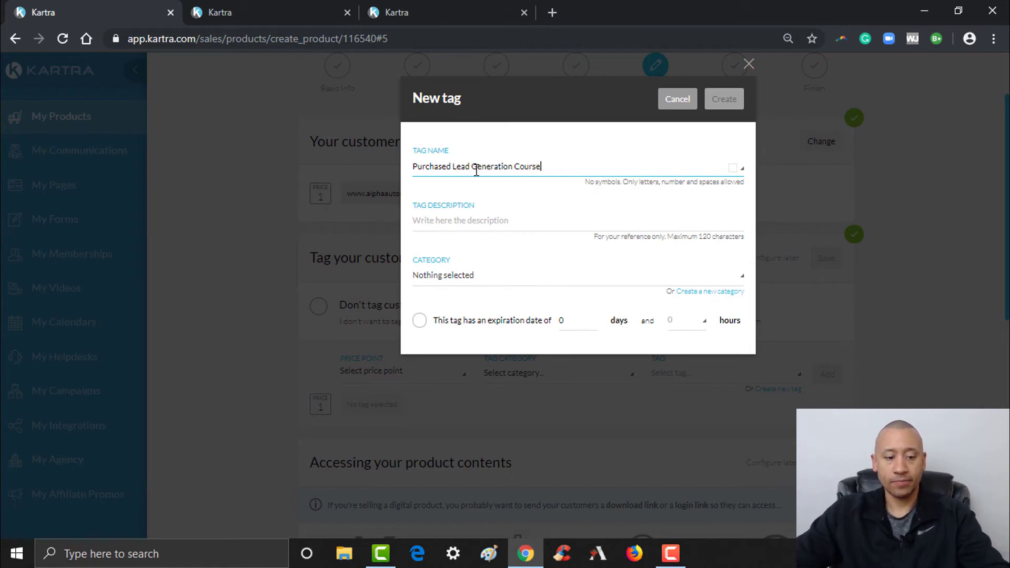
pyautogui.hotkey('ctrl', 'a')
pyautogui.hotkey('ctrl', 'c')
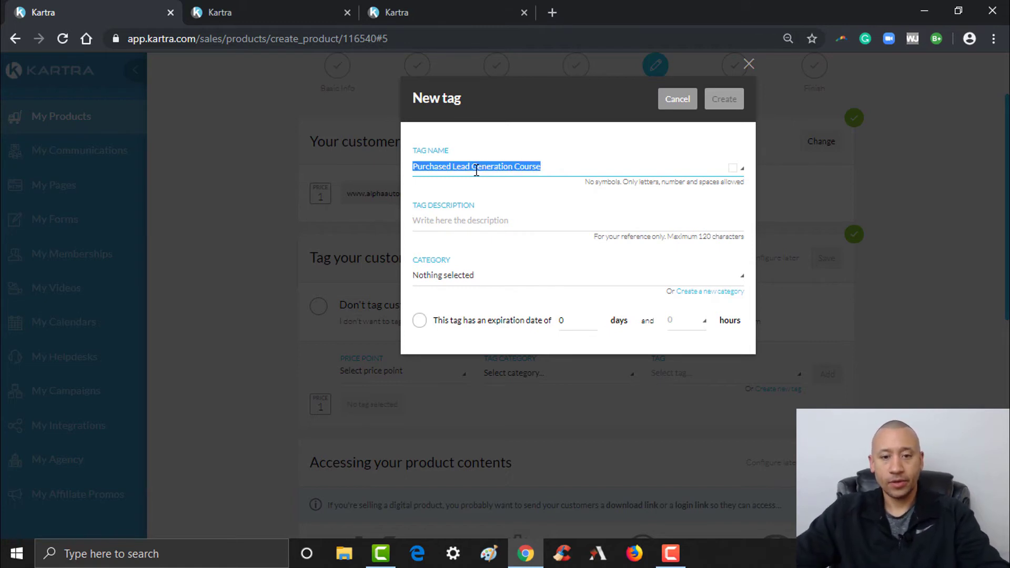
pyautogui.click(458, 221)
pyautogui.hotkey('ctrl', 'v')
pyautogui.click(456, 273)
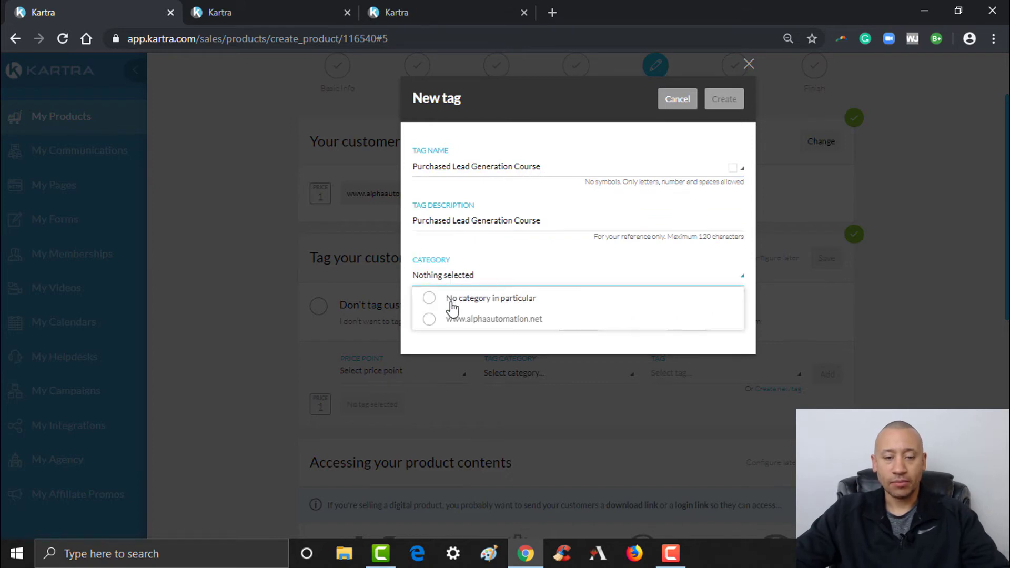
pyautogui.click(458, 320)
pyautogui.click(498, 345)
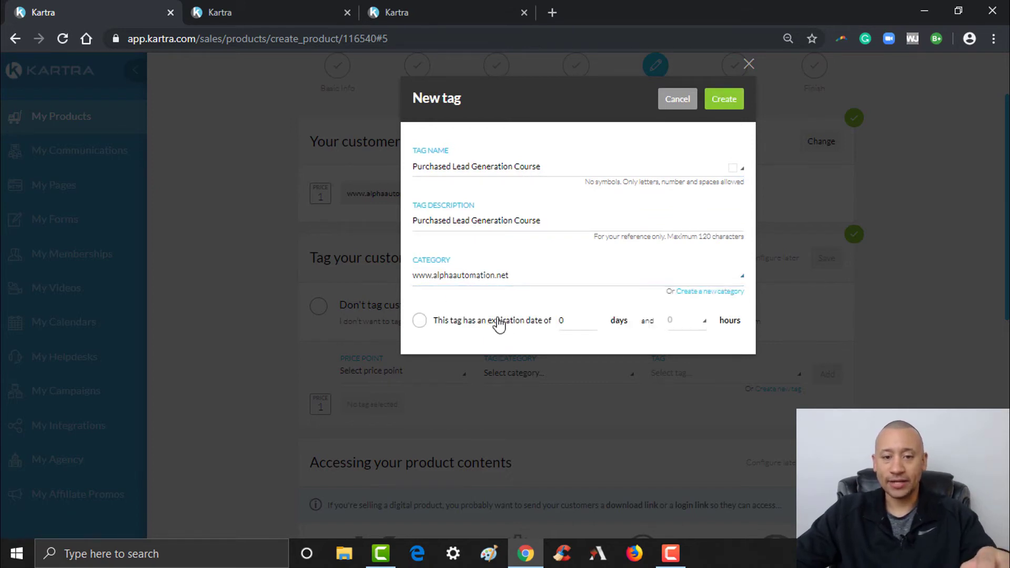
pyautogui.click(722, 100)
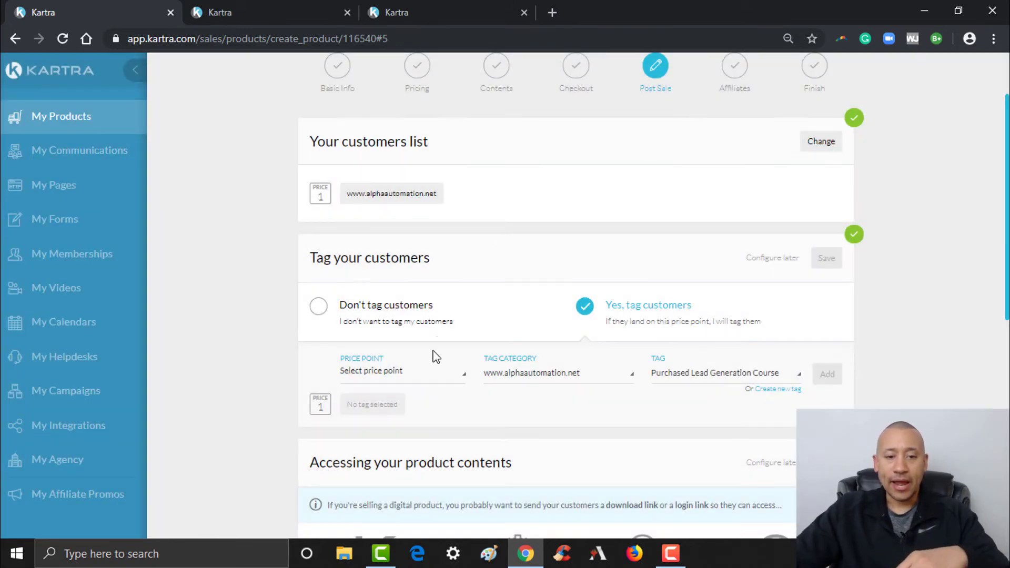
# Attach the new tag to Price point 1.
pyautogui.click(403, 377)
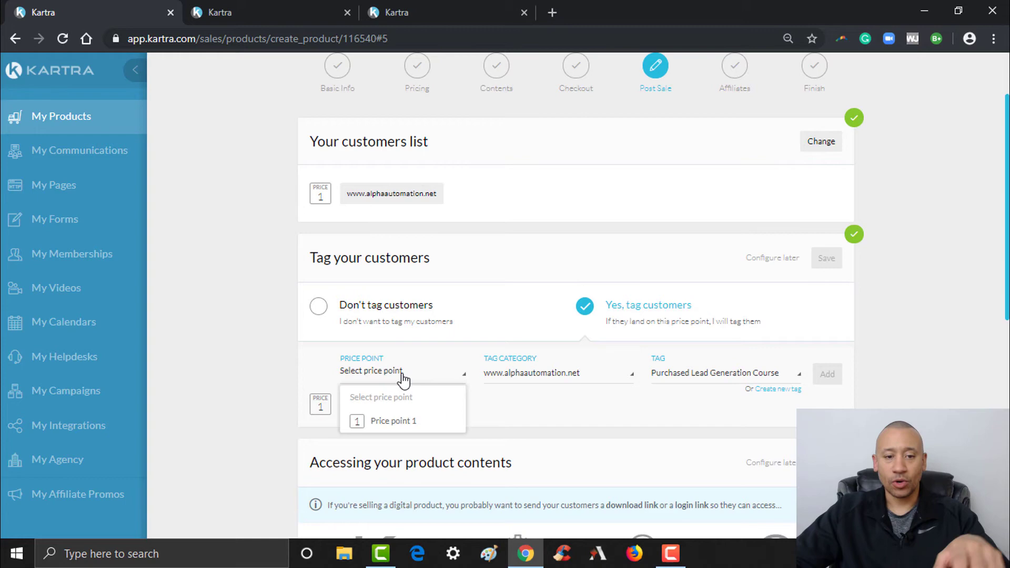
pyautogui.click(391, 420)
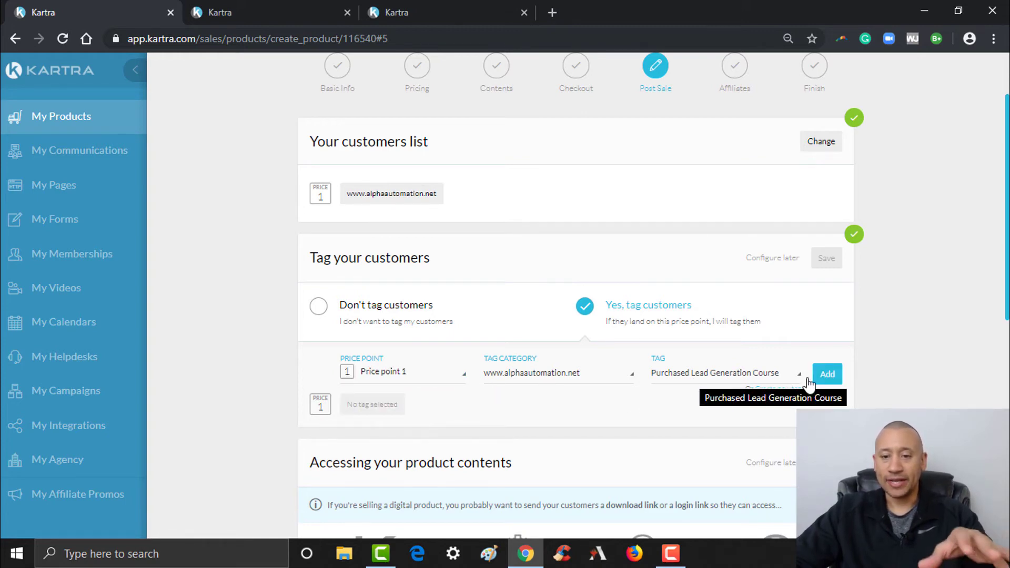
pyautogui.click(830, 377)
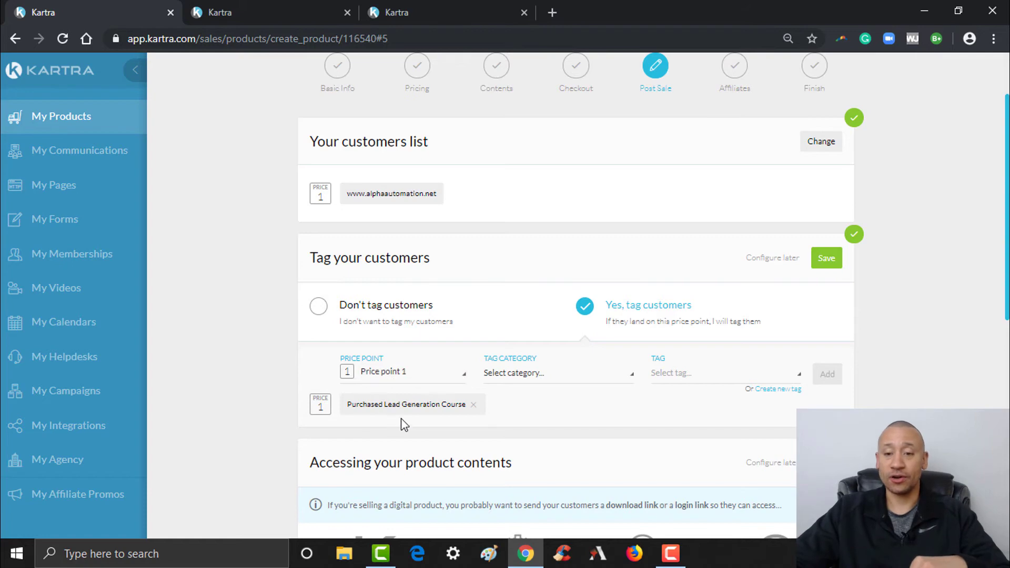
# Save the tagging, then deliver the product via the Test Lead Generation Course membership at Standard access.
pyautogui.click(824, 261)
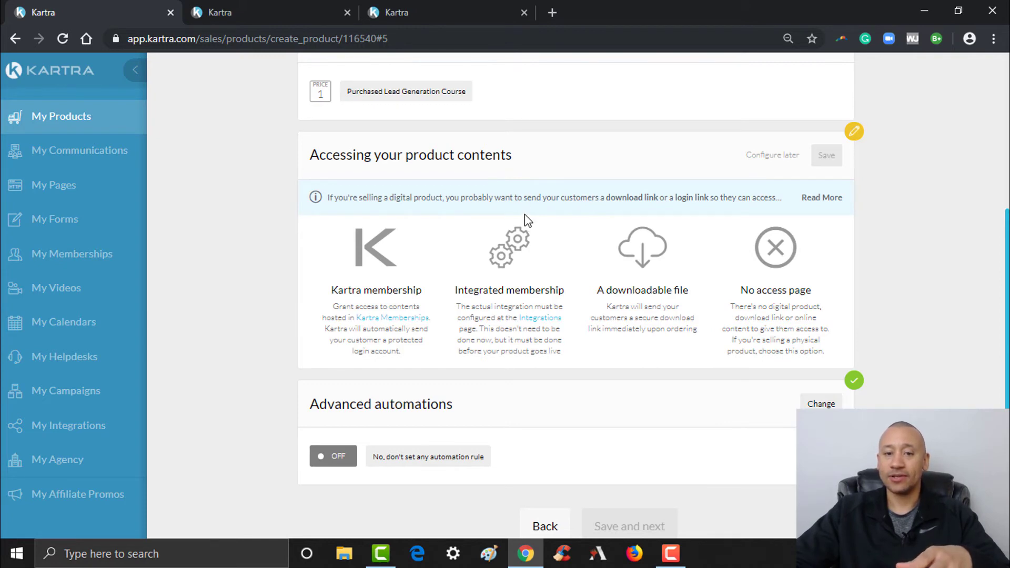
pyautogui.click(643, 263)
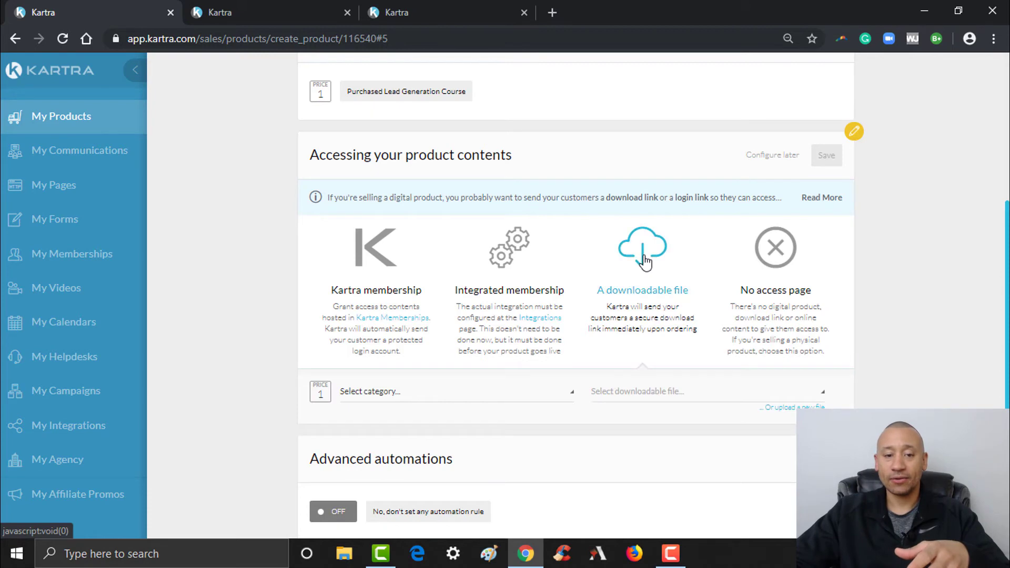
pyautogui.click(372, 247)
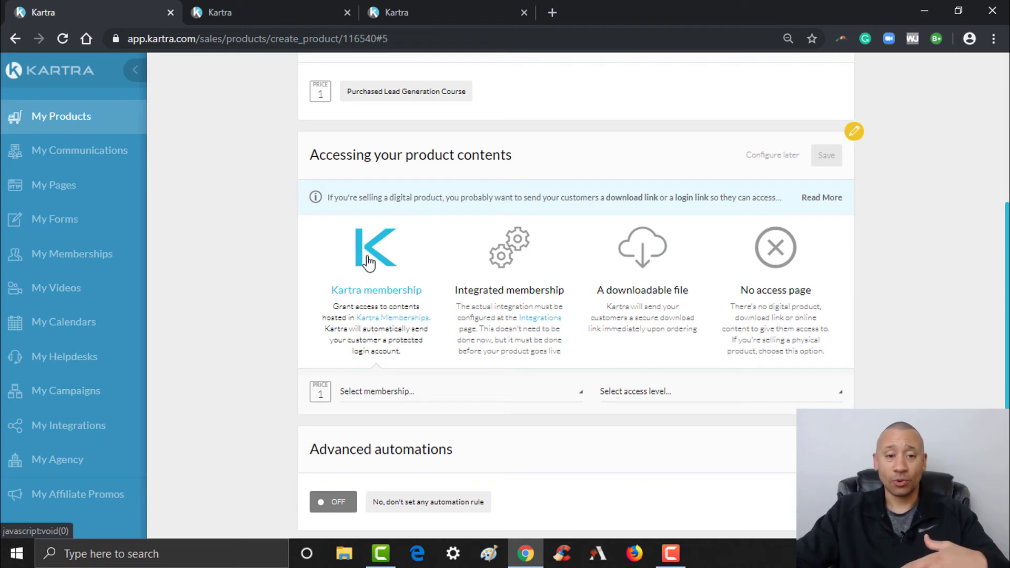
pyautogui.click(379, 393)
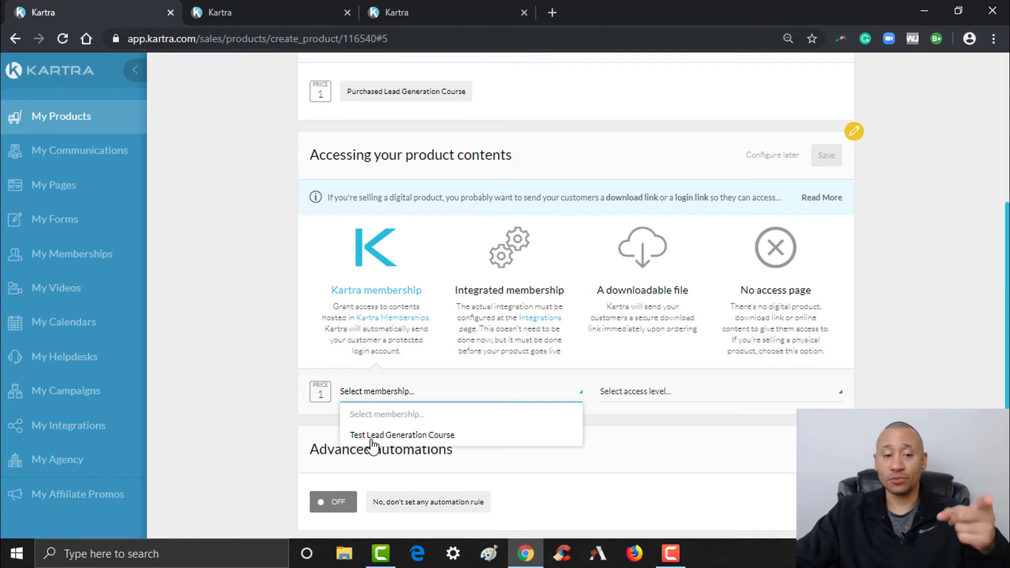
pyautogui.click(407, 437)
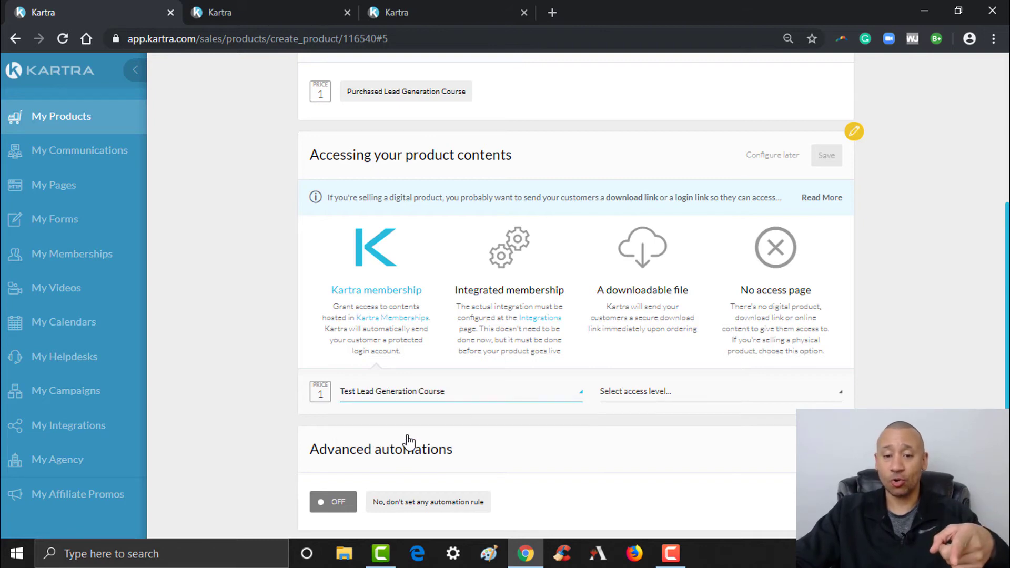
pyautogui.click(634, 392)
pyautogui.click(627, 436)
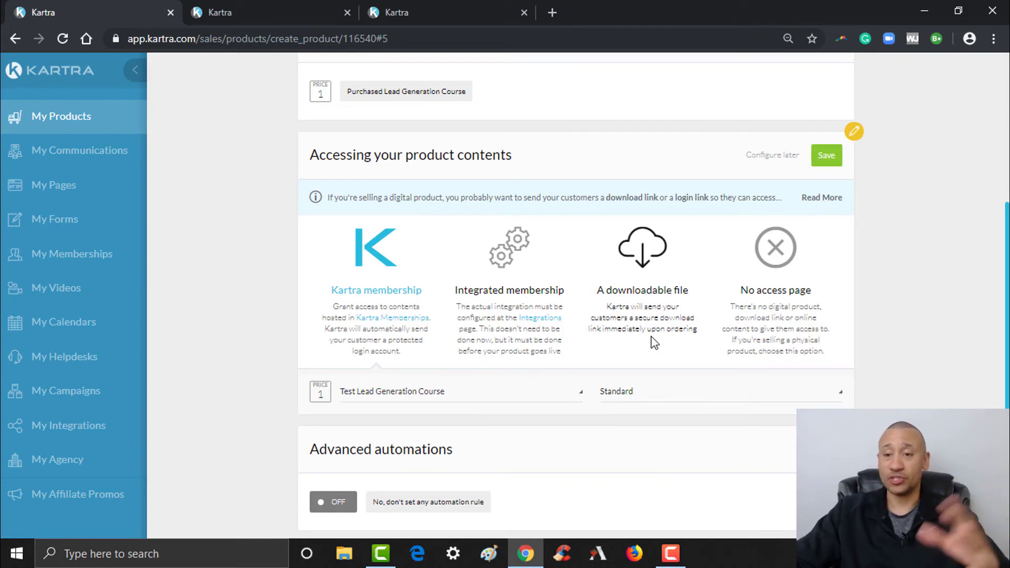
pyautogui.click(827, 155)
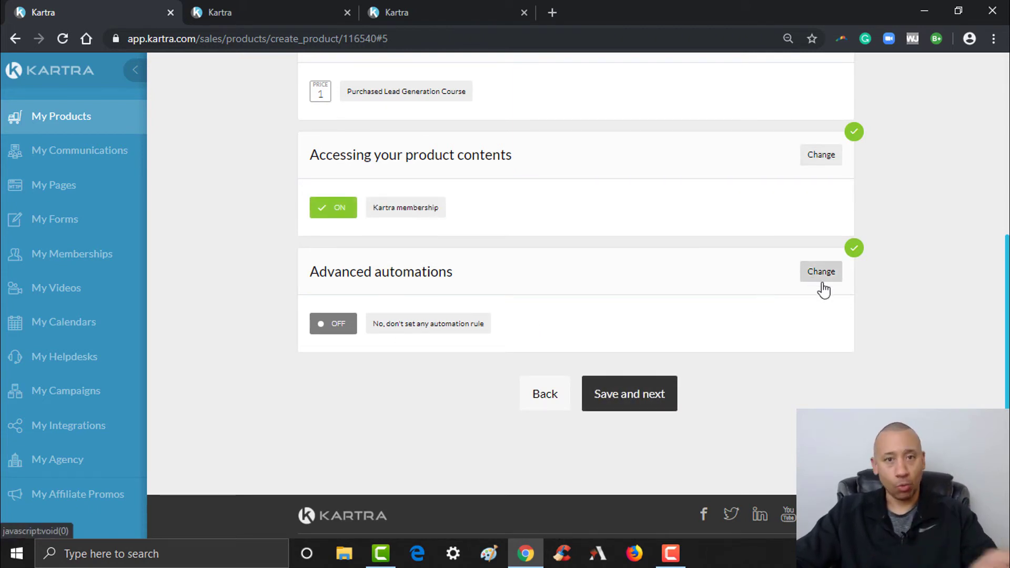
# Save the Post Sale settings and continue to the Affiliates step.
pyautogui.click(646, 395)
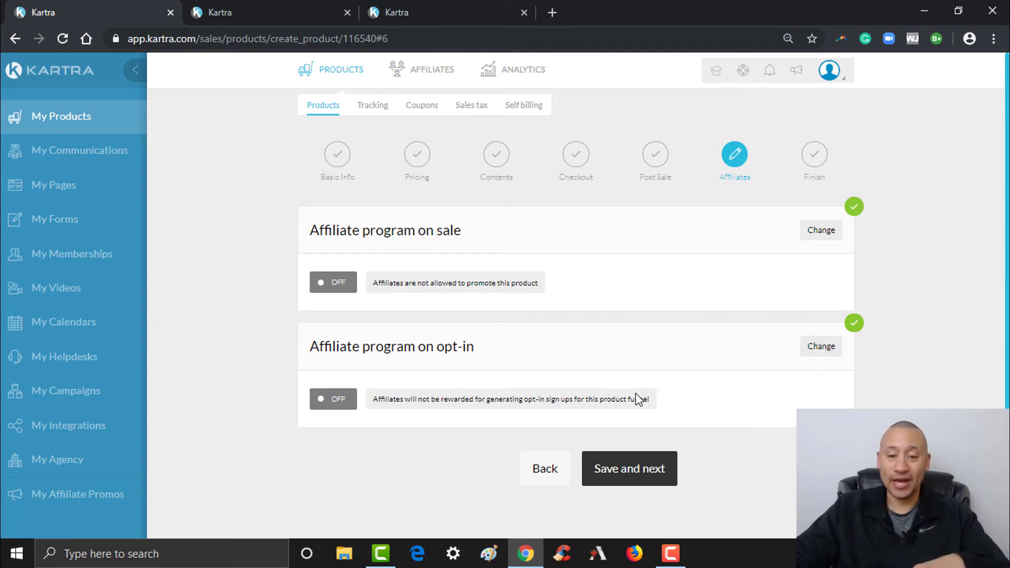
# Save Affiliates with programs off to reach Finish, then return to the Products dashboard.
pyautogui.click(637, 470)
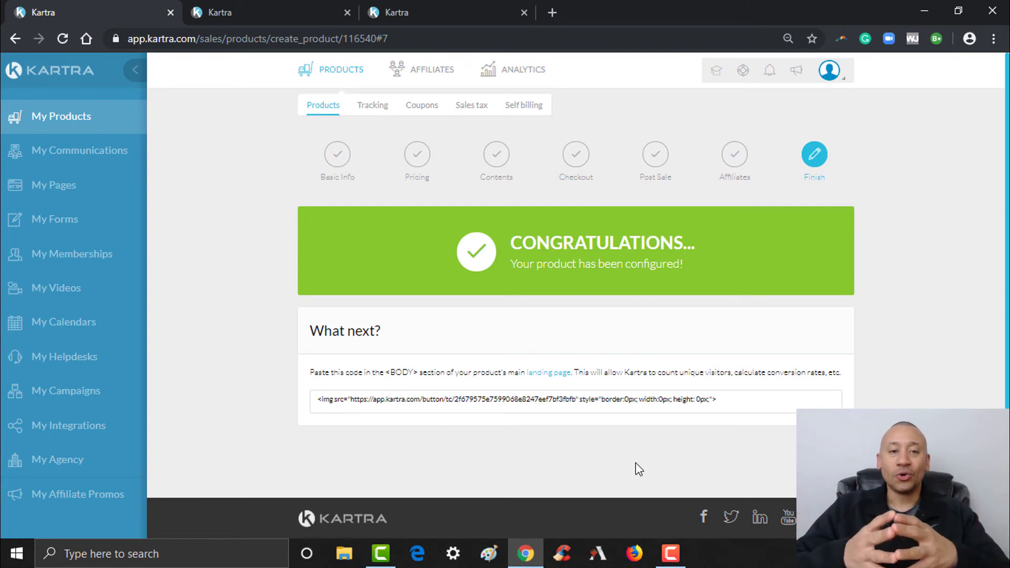
pyautogui.click(320, 110)
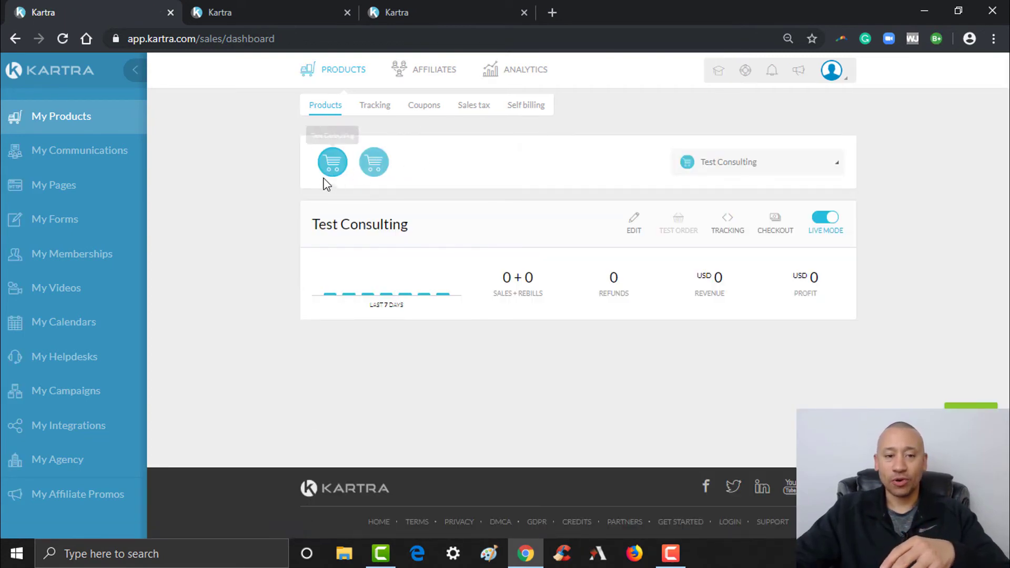
# View the Test Lead Generation Course product, then open the sales page's options in My Pages.
pyautogui.click(375, 167)
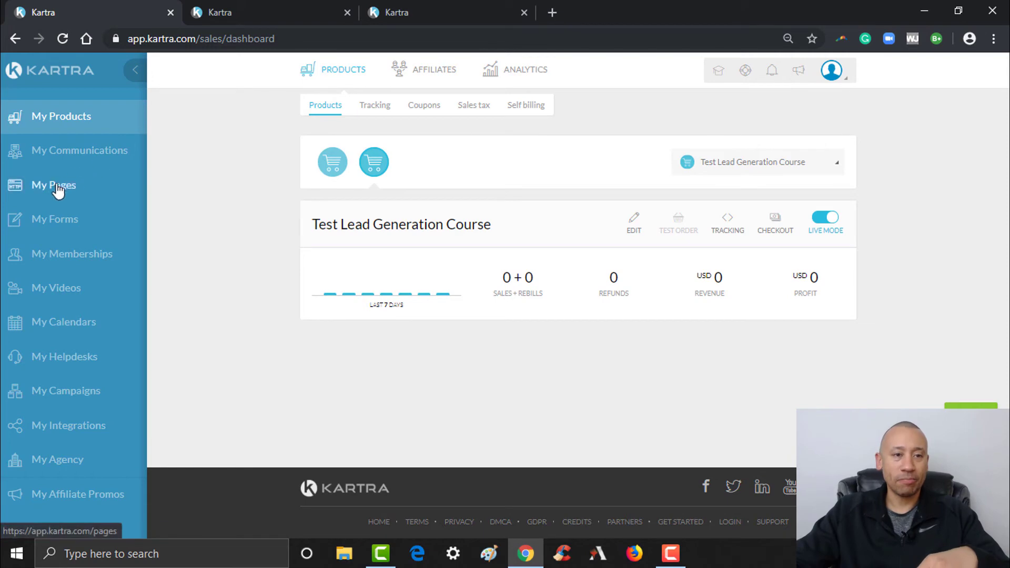
pyautogui.click(78, 185)
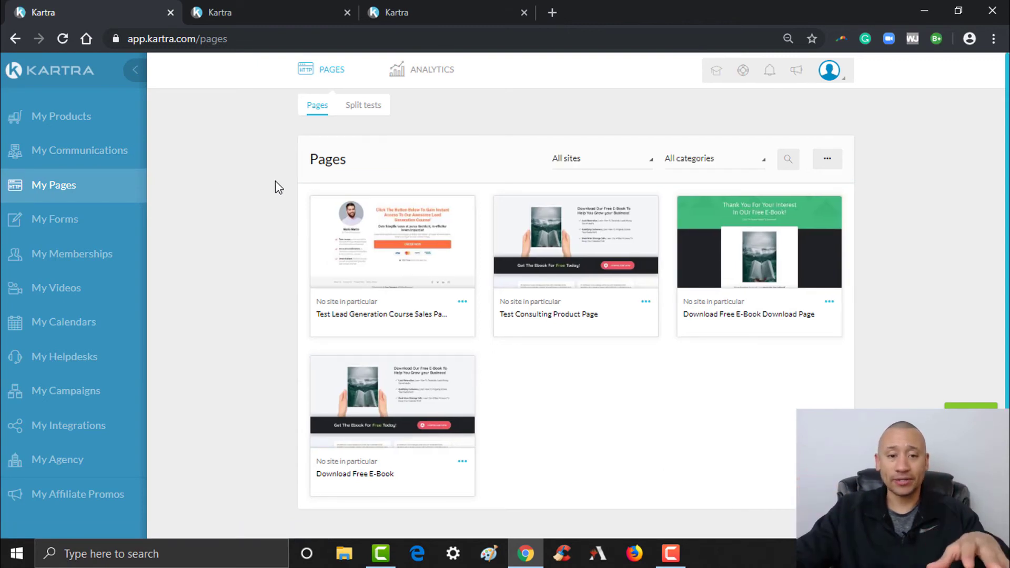
pyautogui.moveTo(380, 207)
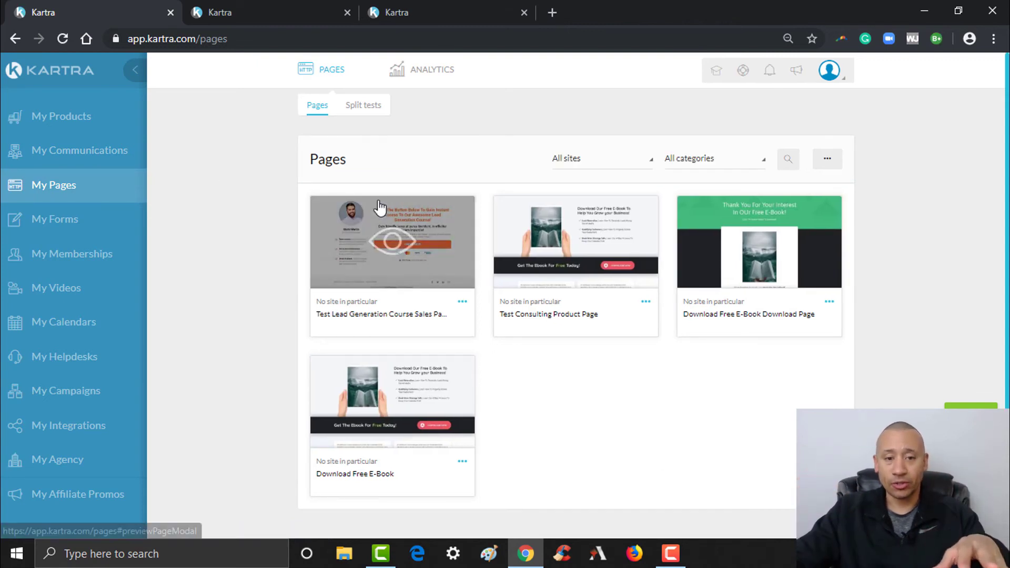
pyautogui.click(463, 303)
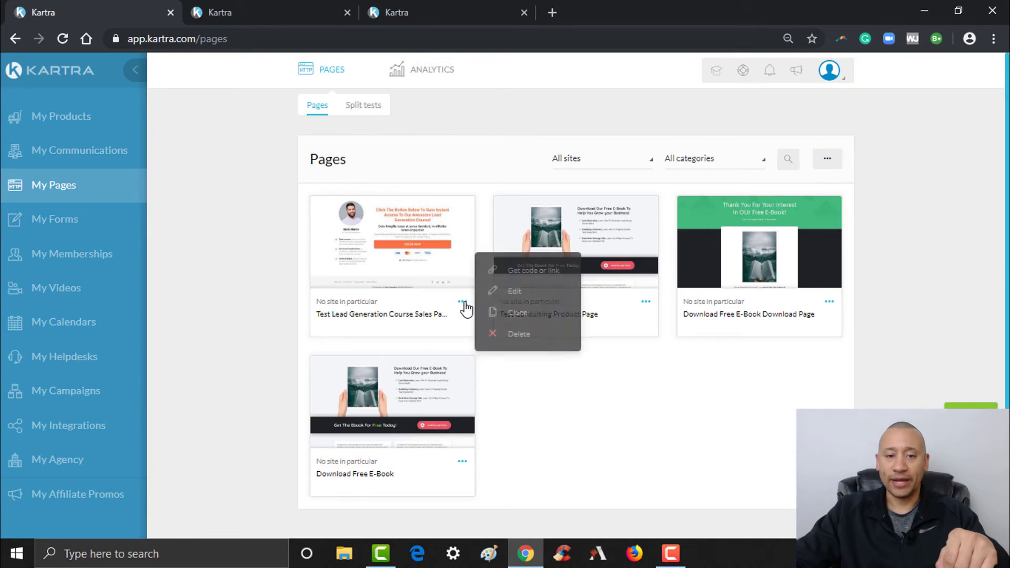
# Open the Test Lead Generation Course Sales Page in the page editor and locate the ORDER NOW button.
pyautogui.click(521, 292)
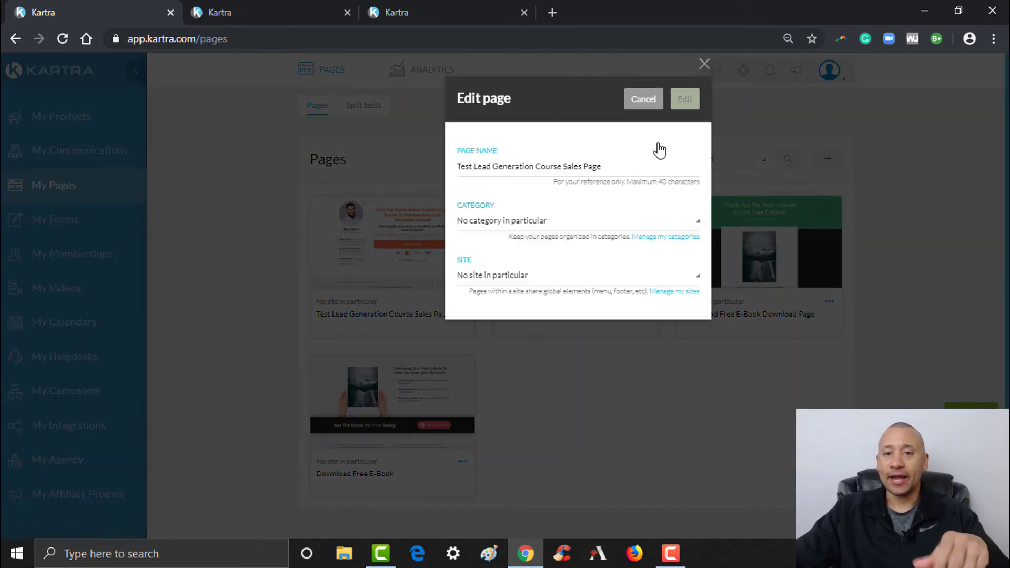
pyautogui.click(690, 105)
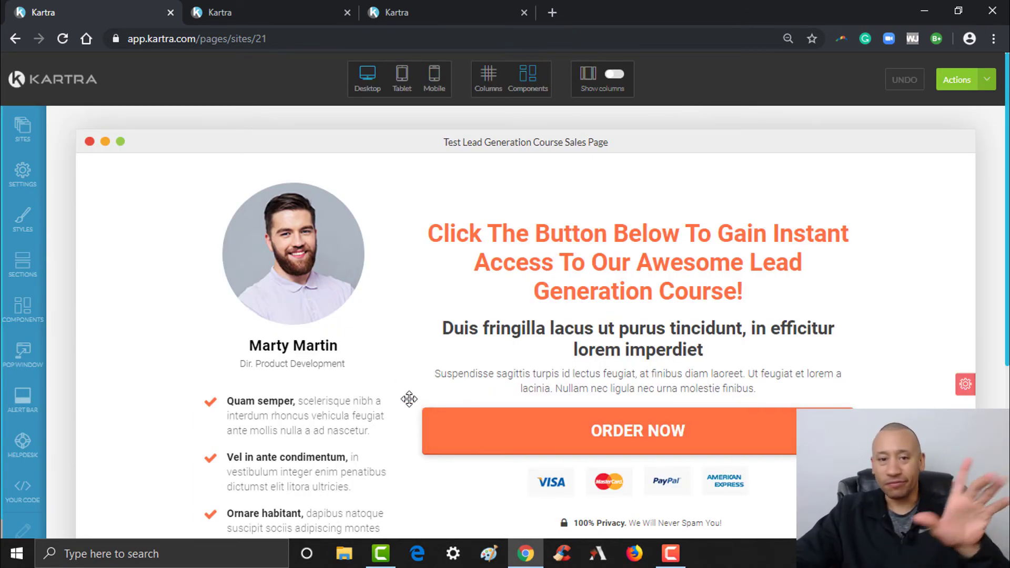
pyautogui.scroll(-1, 1002, 274)
pyautogui.scroll(-1, 1004, 229)
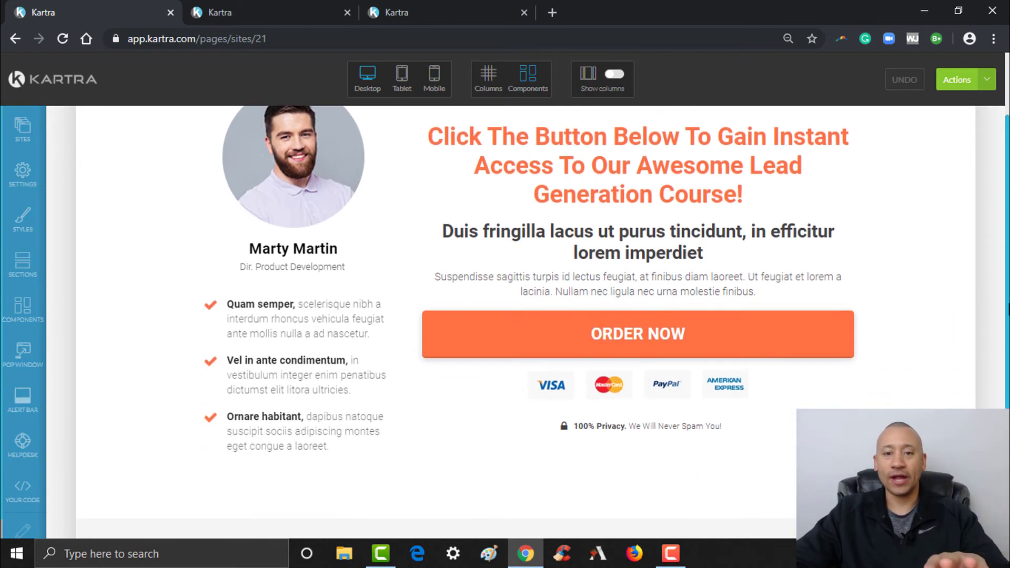
pyautogui.scroll(2, 1004, 229)
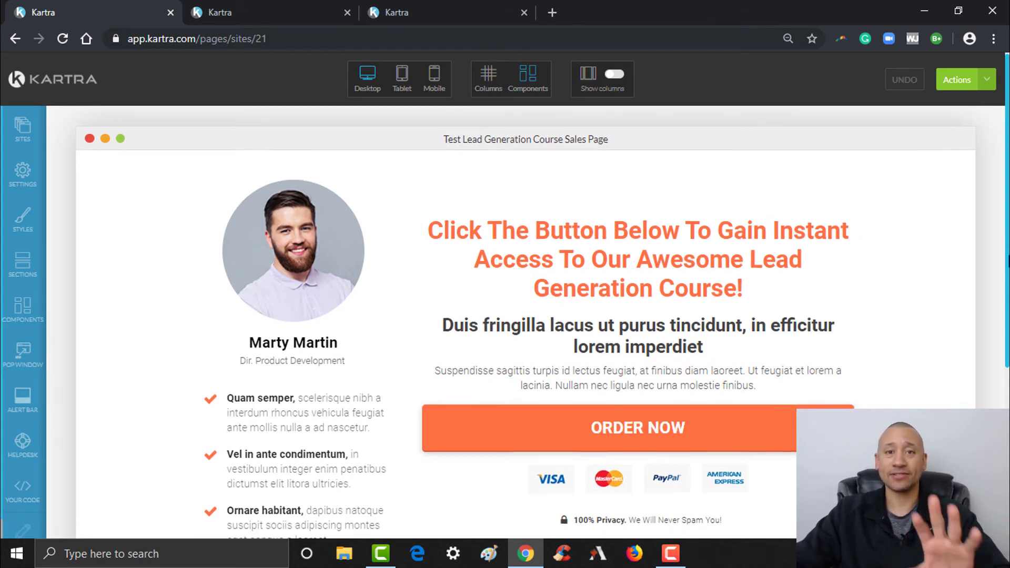
pyautogui.scroll(-1, 701, 257)
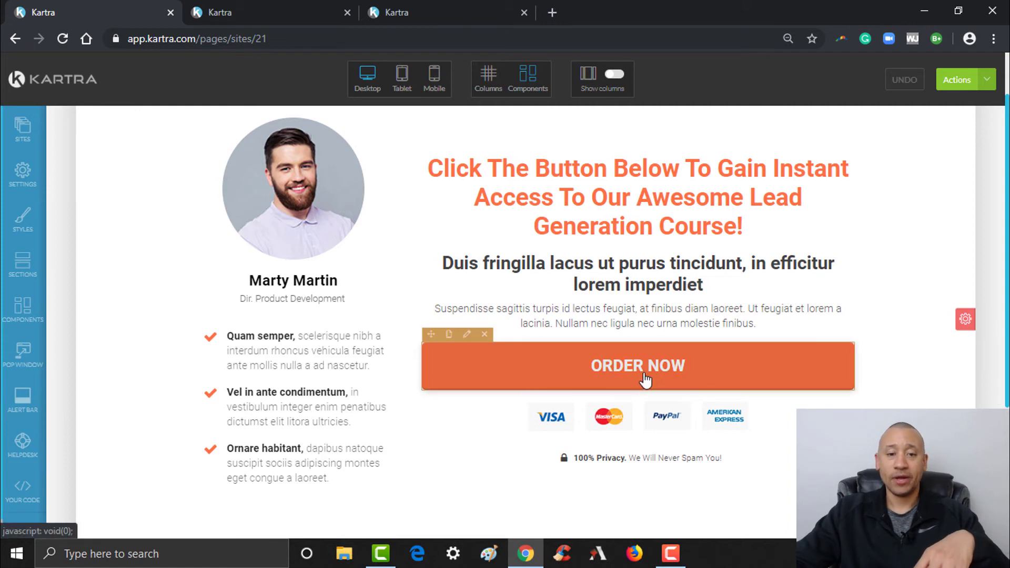
# Set the ORDER NOW button to pop a product checkout for Test Lead Generation Course.
pyautogui.click(467, 335)
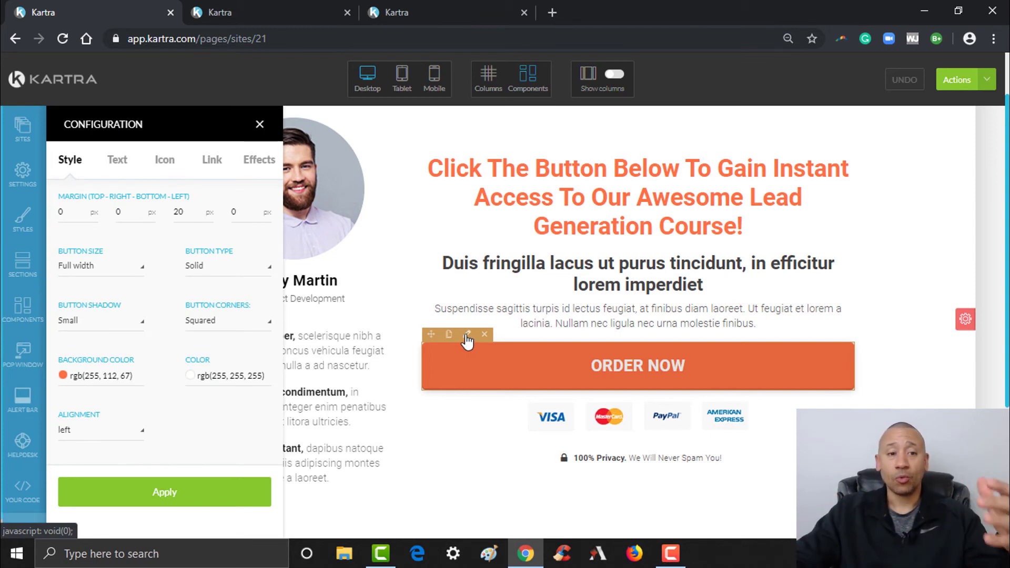
pyautogui.click(218, 167)
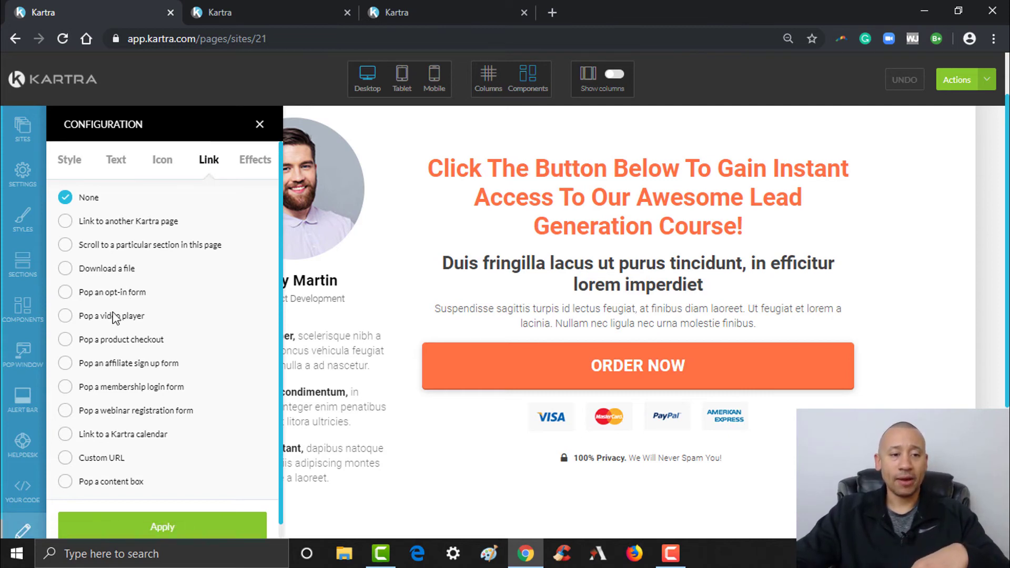
pyautogui.click(65, 340)
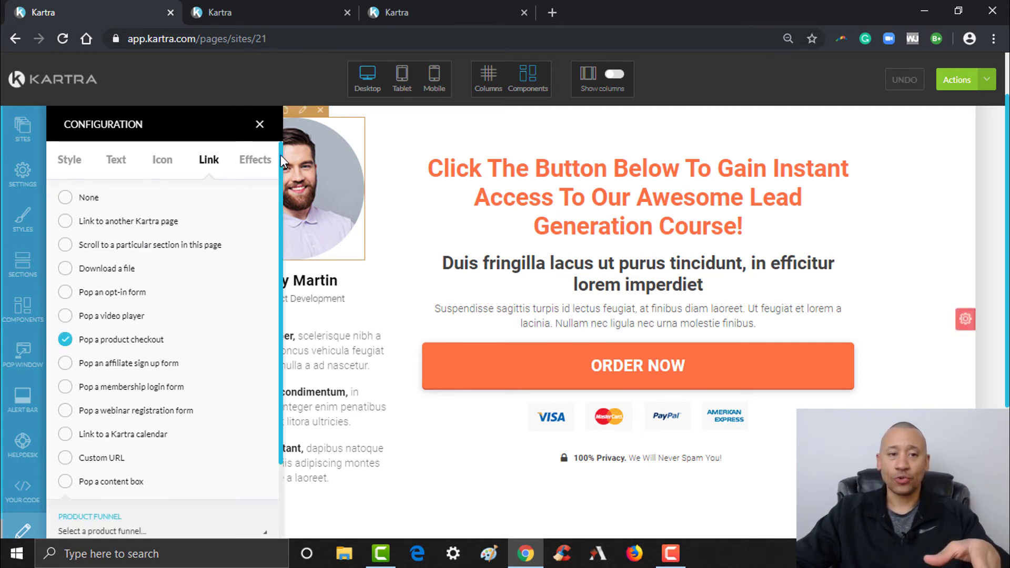
pyautogui.moveTo(280, 157); pyautogui.dragTo(280, 284)
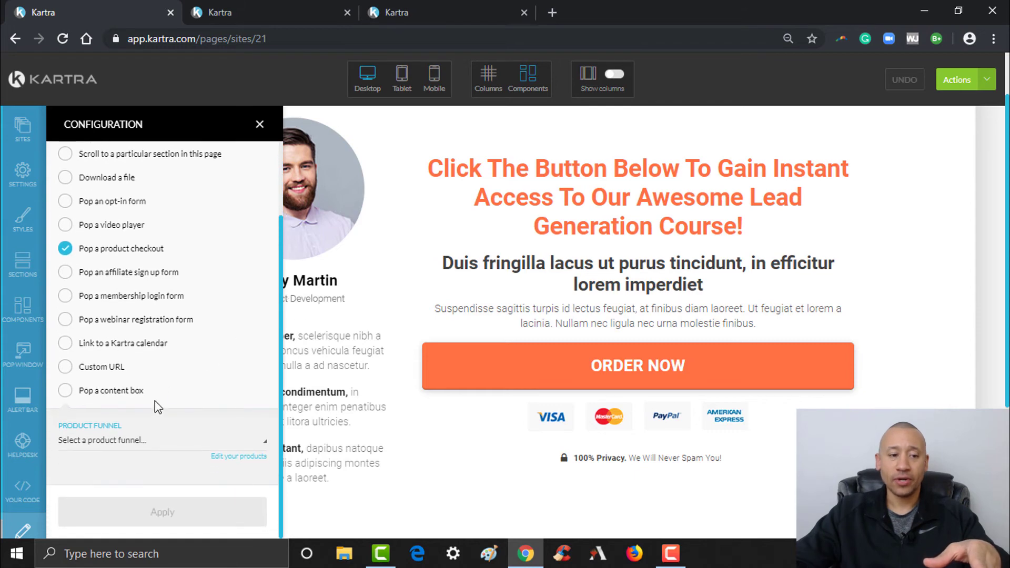
pyautogui.click(128, 445)
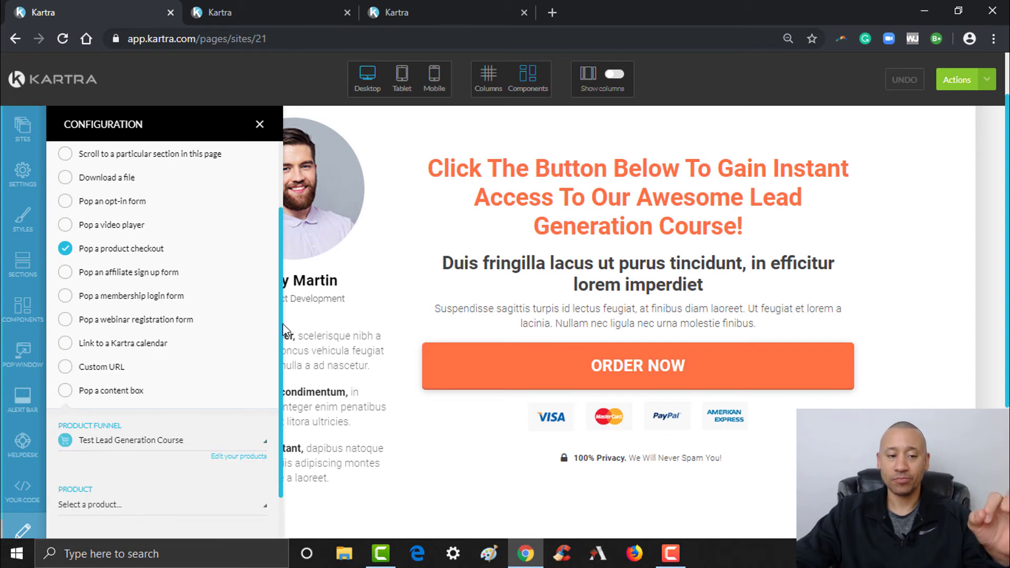
pyautogui.scroll(-1, 213, 415)
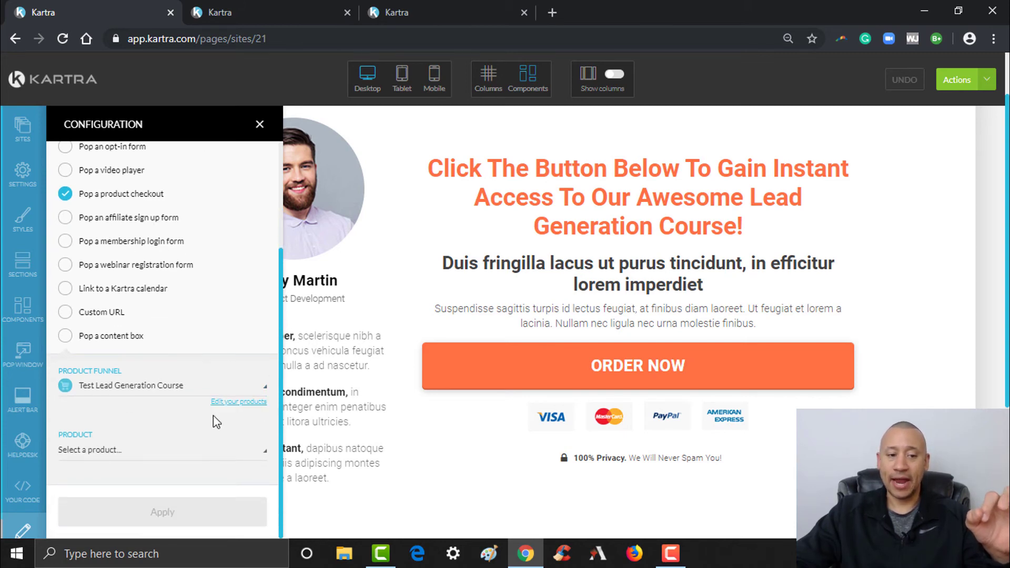
pyautogui.click(160, 452)
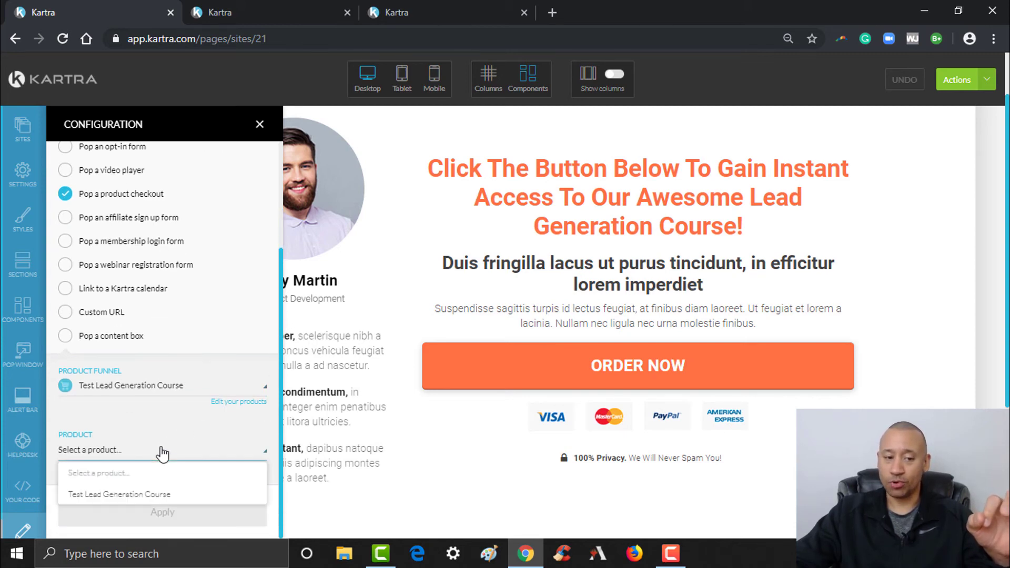
pyautogui.click(135, 496)
# Choose Price point 1 with an overlay popup checkout form and apply it to the button.
pyautogui.scroll(-1, 277, 386)
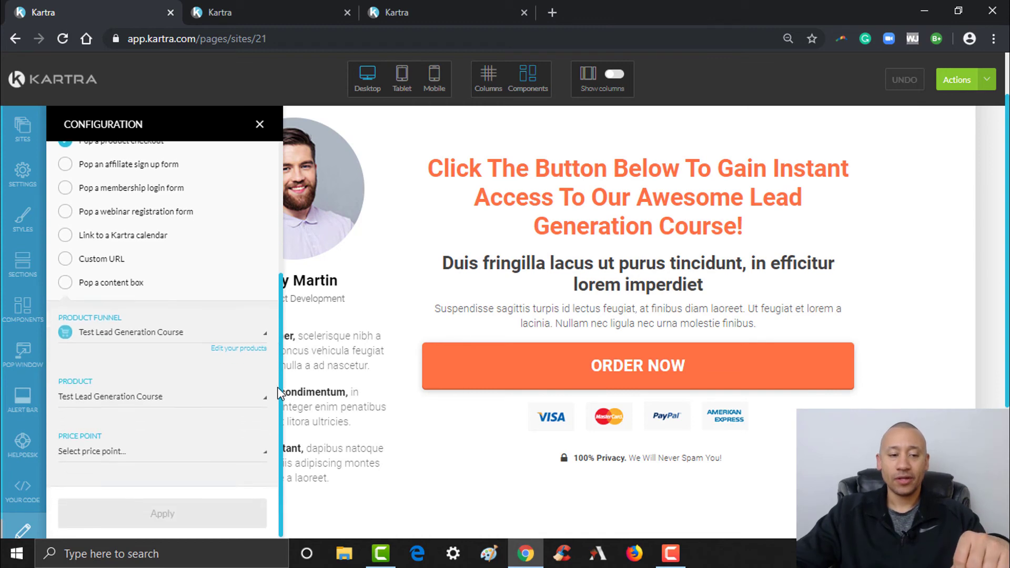
pyautogui.click(125, 457)
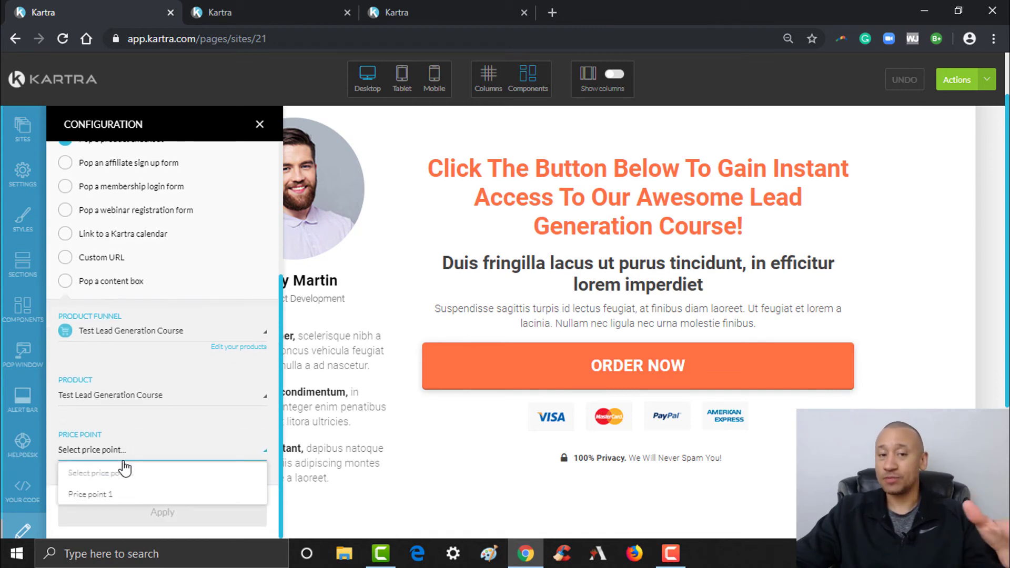
pyautogui.click(107, 495)
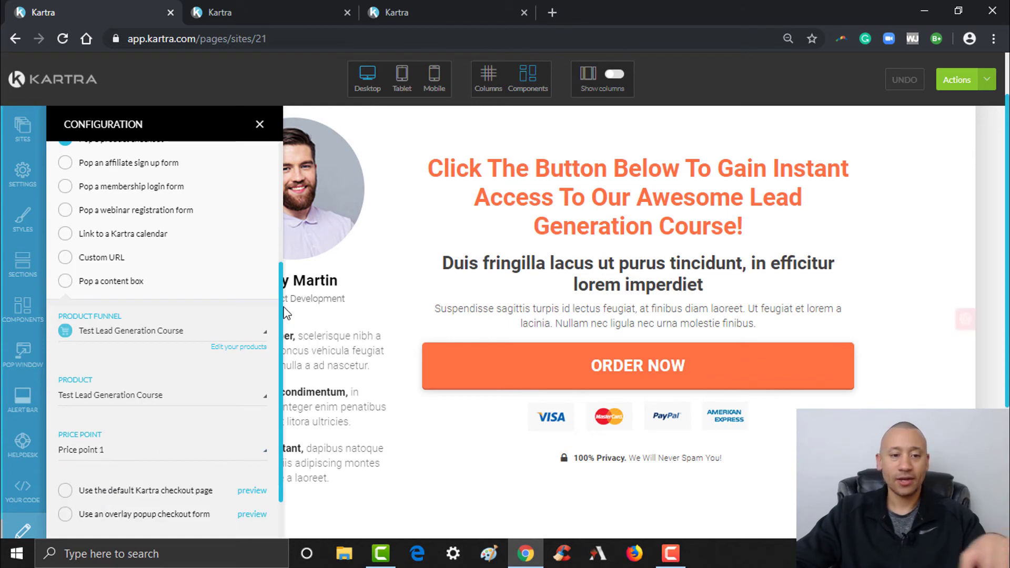
pyautogui.scroll(-1, 277, 381)
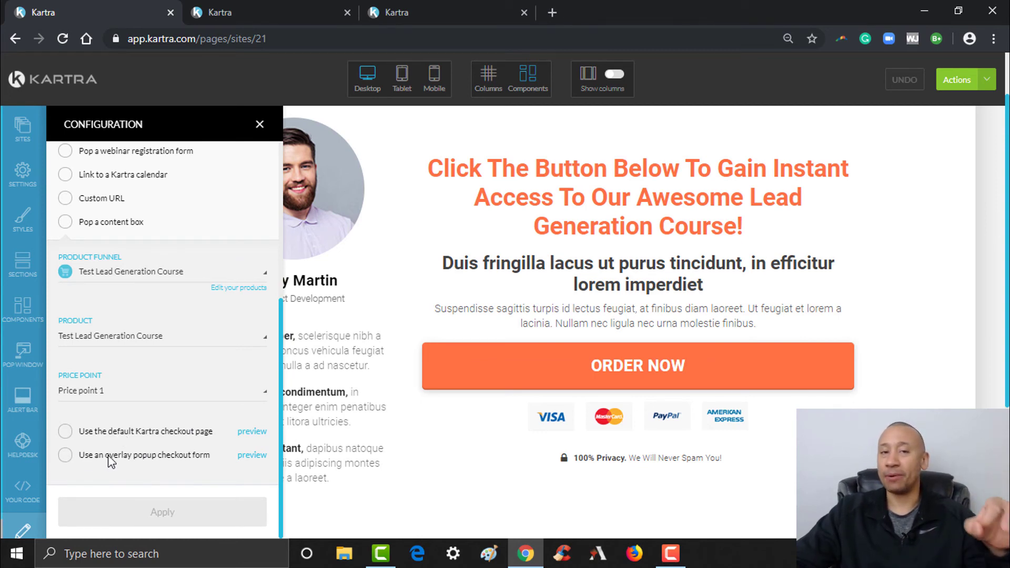
pyautogui.click(65, 455)
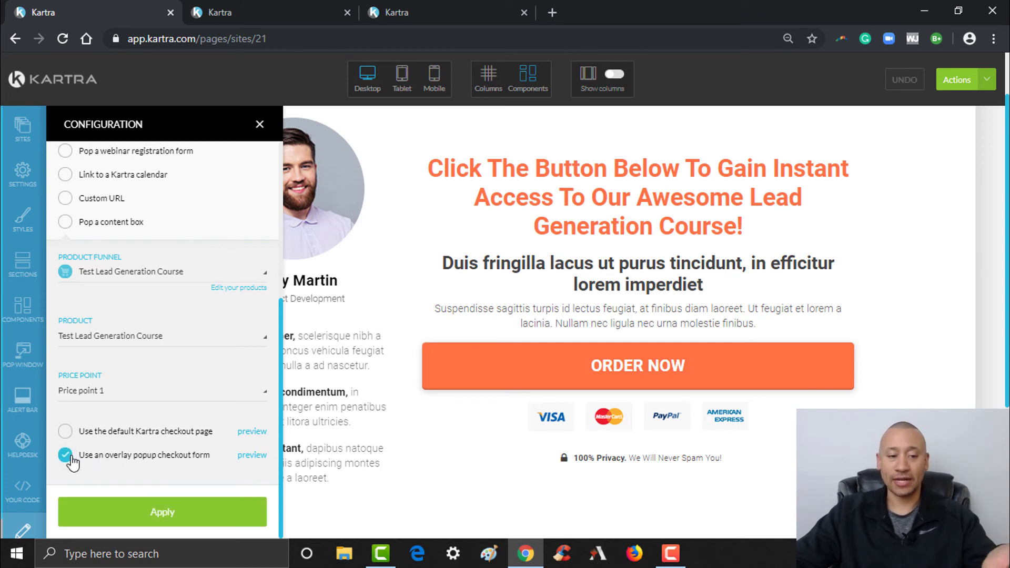
pyautogui.click(159, 509)
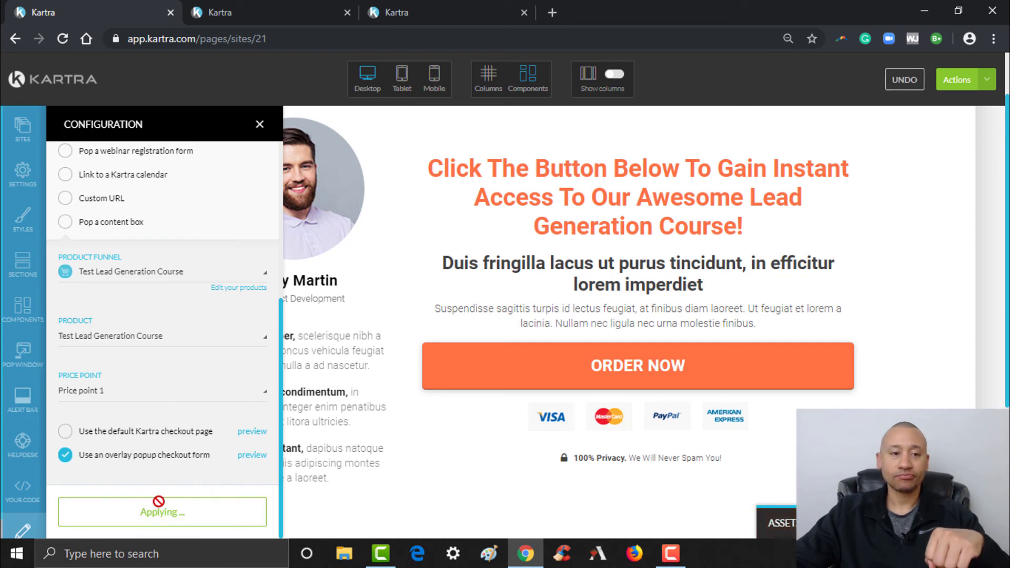
pyautogui.click(260, 124)
# Save the sales page's progress and publish it live.
pyautogui.click(987, 80)
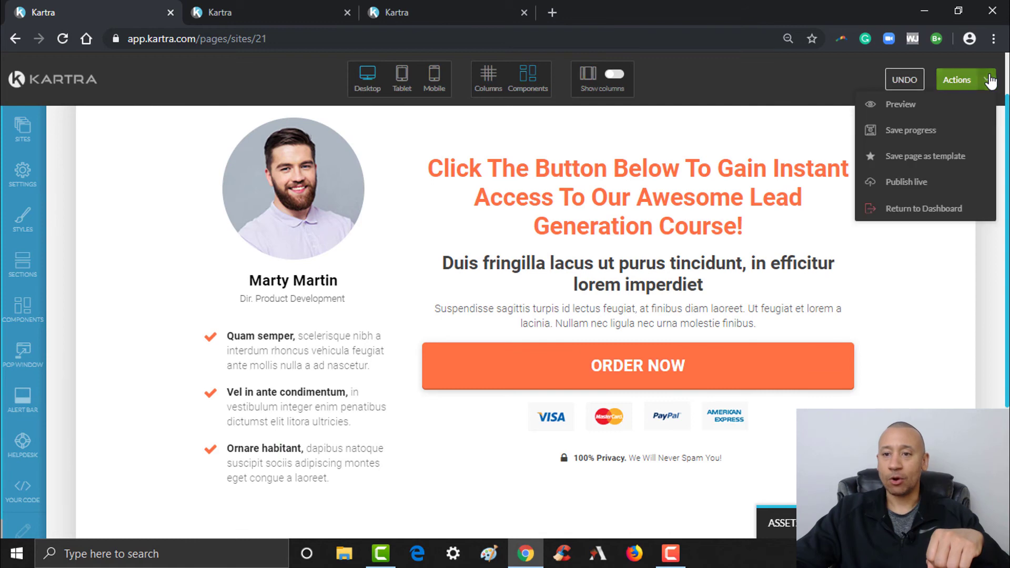
pyautogui.click(915, 130)
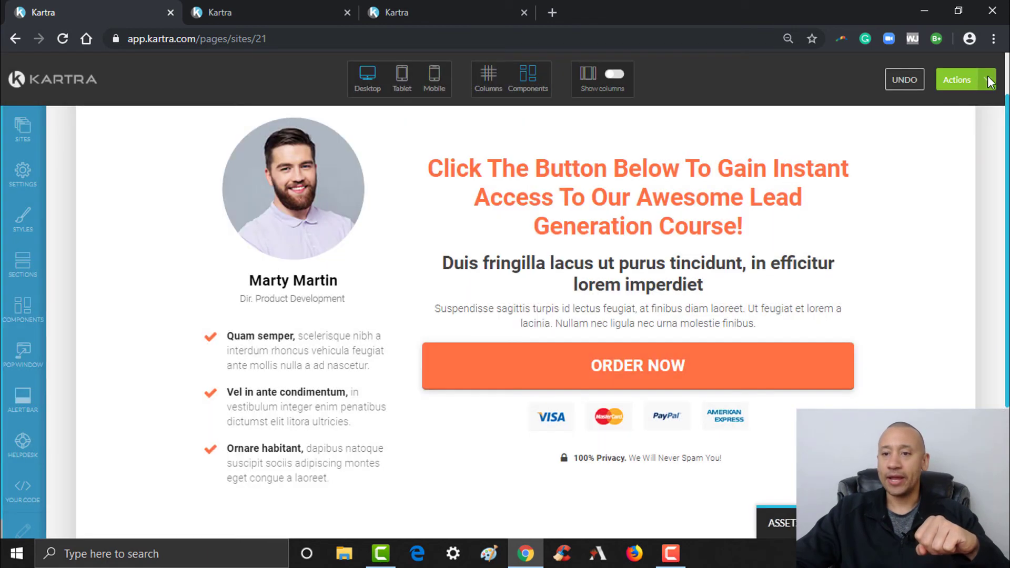
pyautogui.click(987, 79)
pyautogui.click(911, 182)
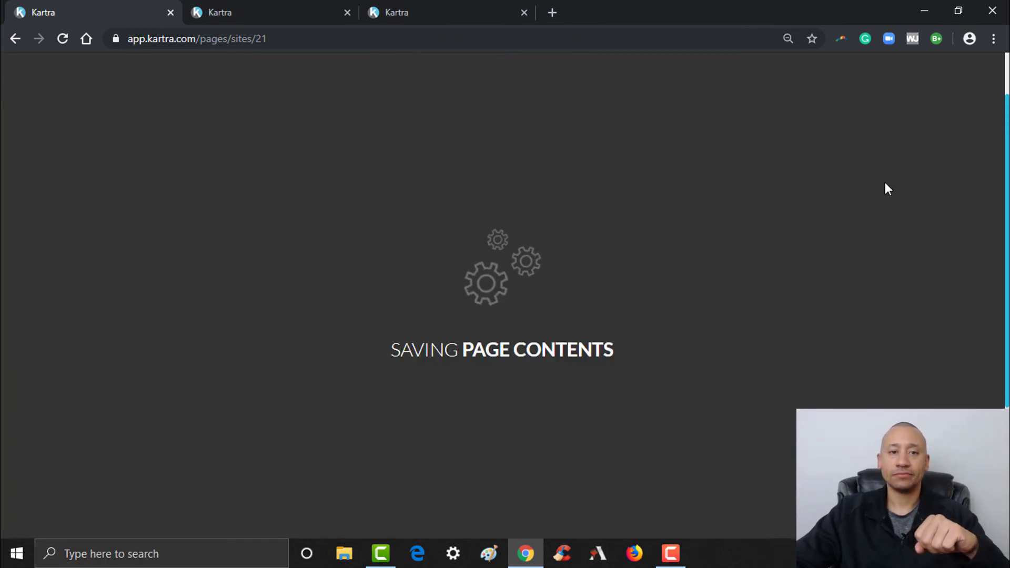
# Close the extra Kartra tabs and copy the published page's direct link.
pyautogui.click(349, 9)
pyautogui.click(347, 12)
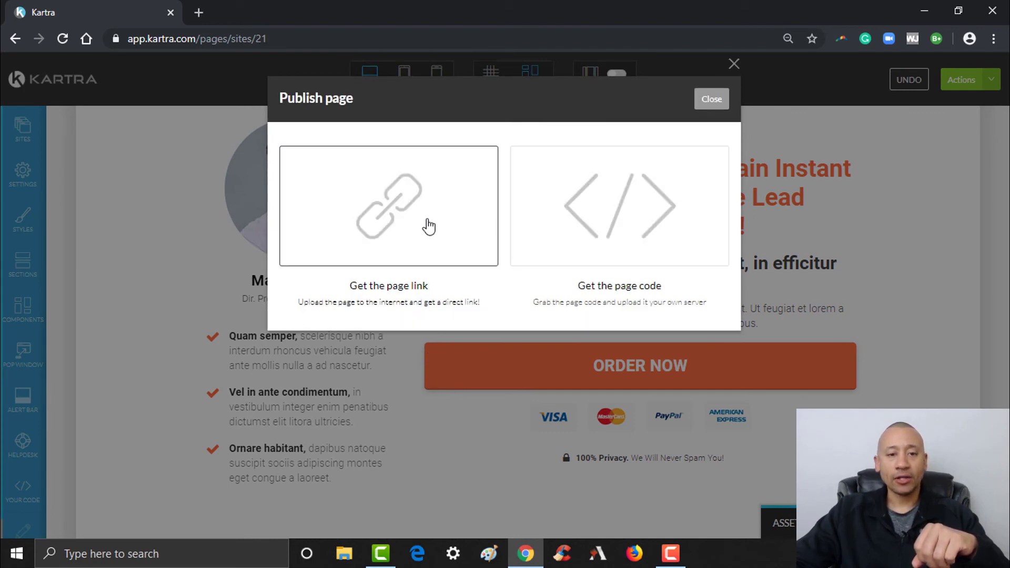
pyautogui.click(404, 210)
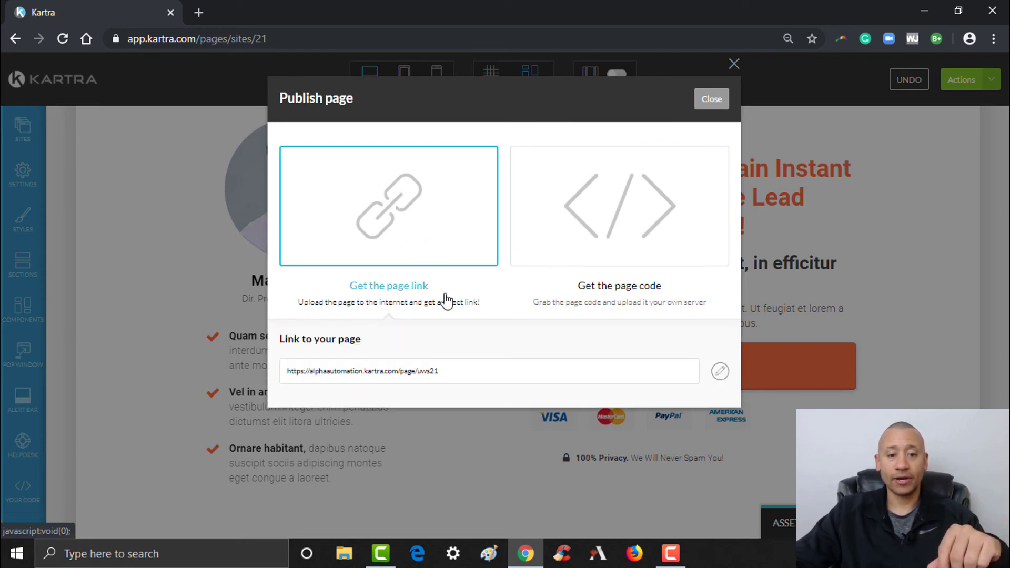
pyautogui.moveTo(484, 372); pyautogui.dragTo(285, 371)
pyautogui.hotkey('ctrl', 'c')
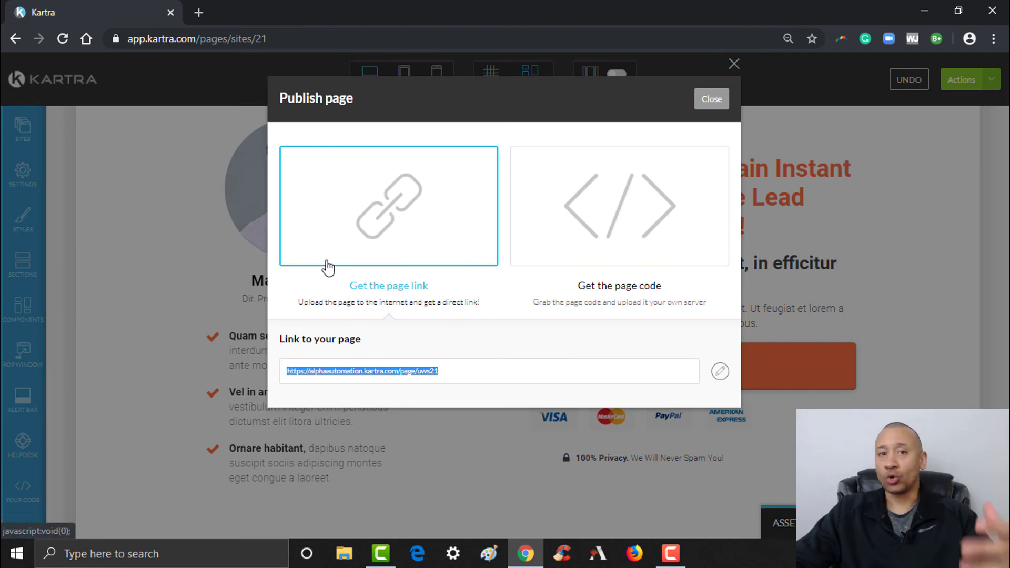
# Load the copied page URL in a new tab and launch the ORDER NOW checkout popup.
pyautogui.click(198, 13)
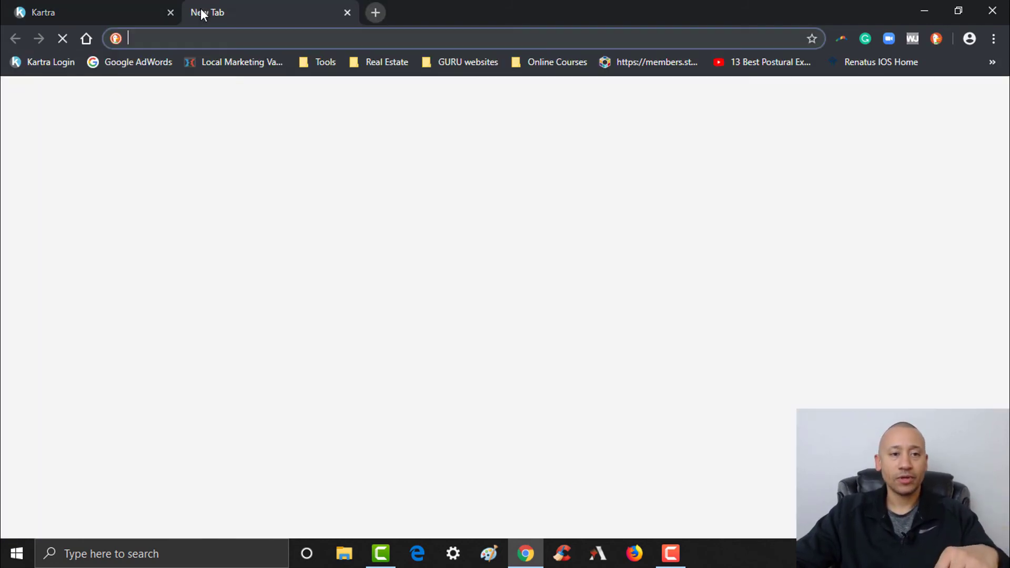
pyautogui.hotkey('ctrl', 'v')
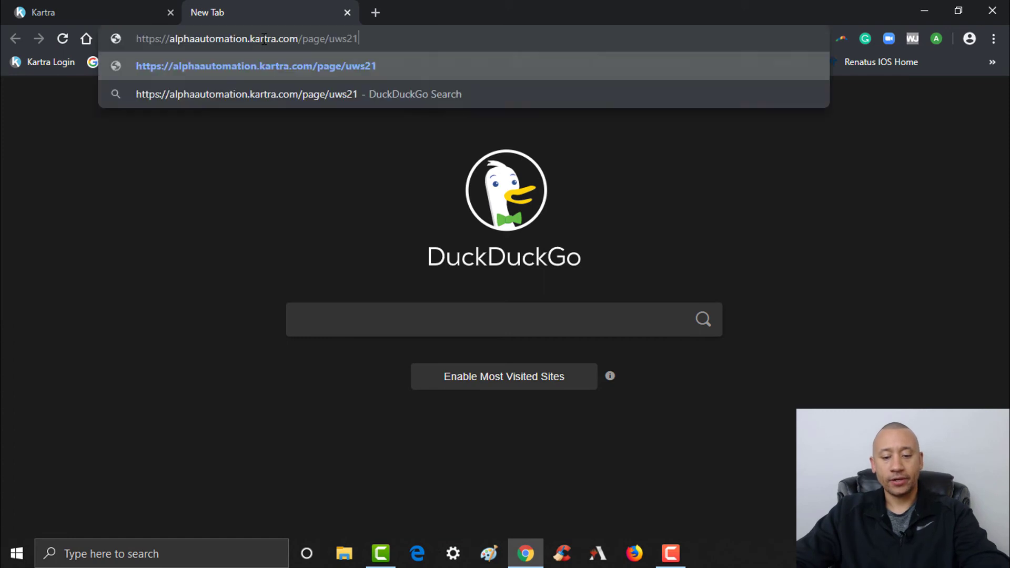
pyautogui.press('Return')
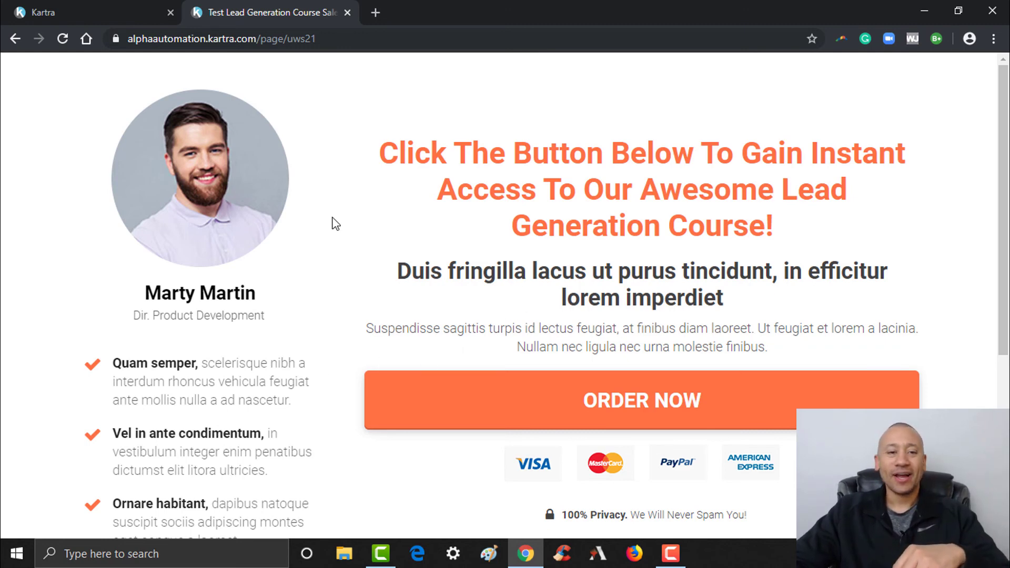
pyautogui.click(578, 409)
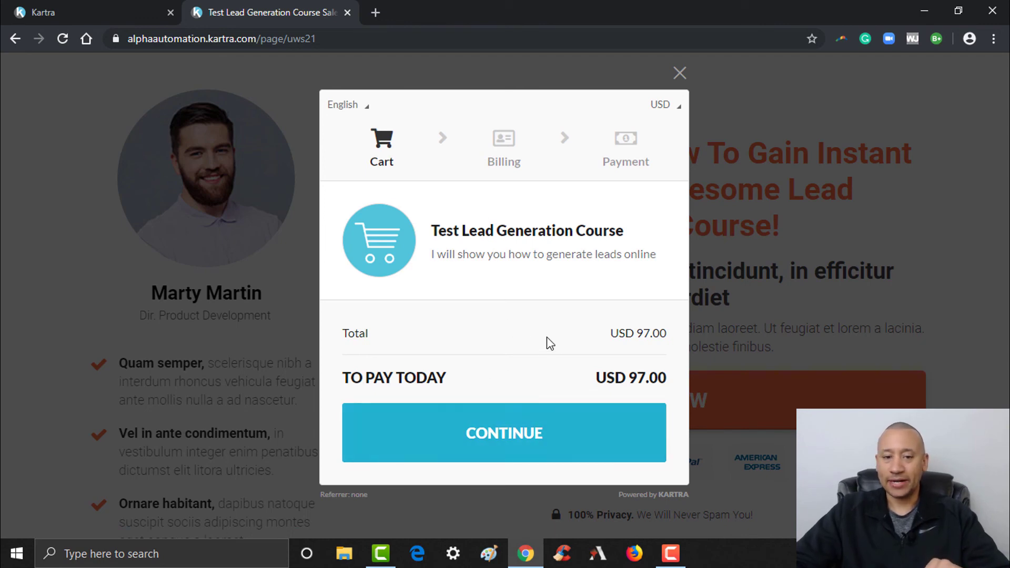
# Advance the test checkout past Cart and Billing, then agree to the one-time USD 97.00 billing terms.
pyautogui.click(494, 445)
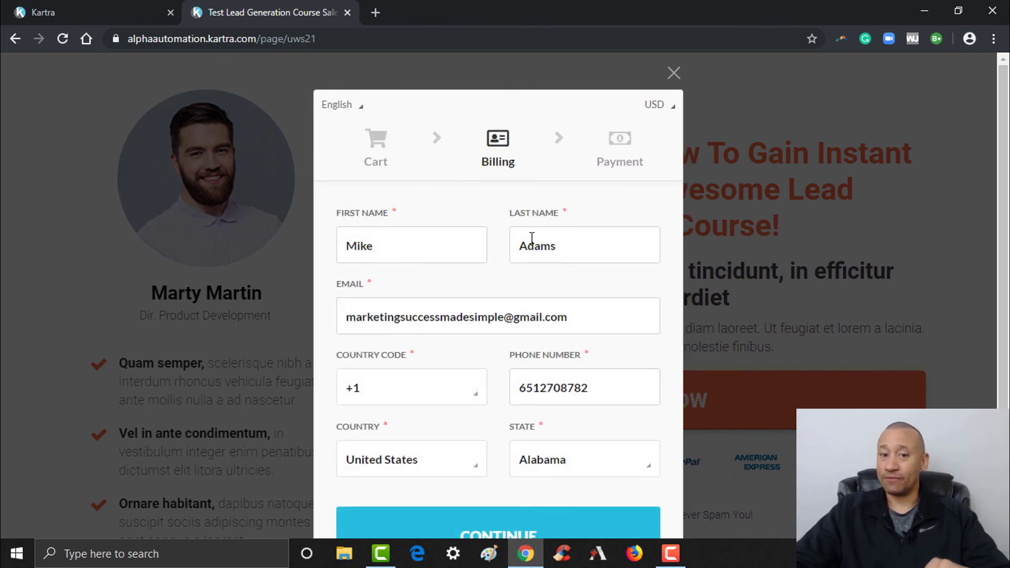
pyautogui.click(523, 533)
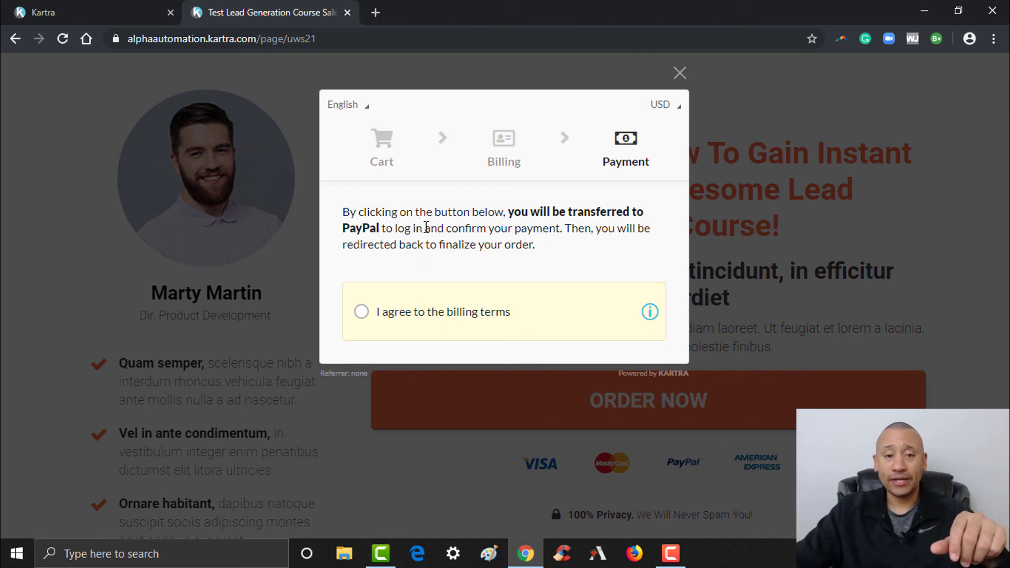
pyautogui.moveTo(412, 310)
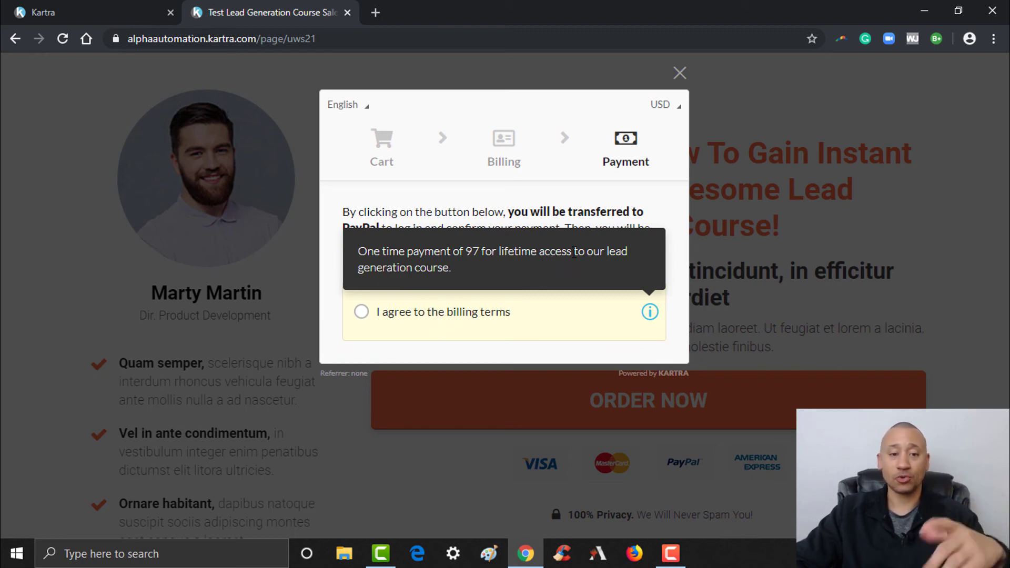
pyautogui.click(361, 313)
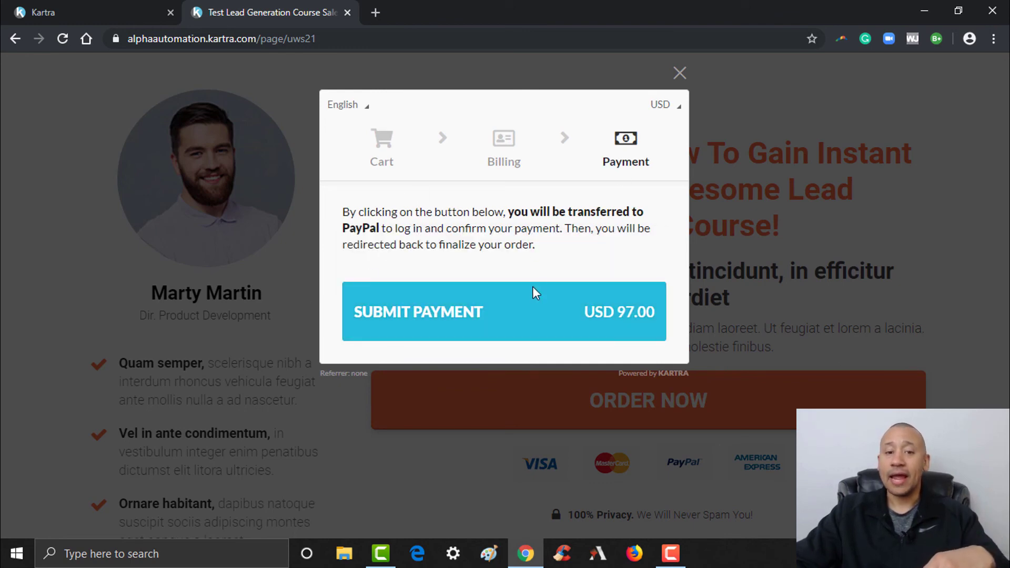